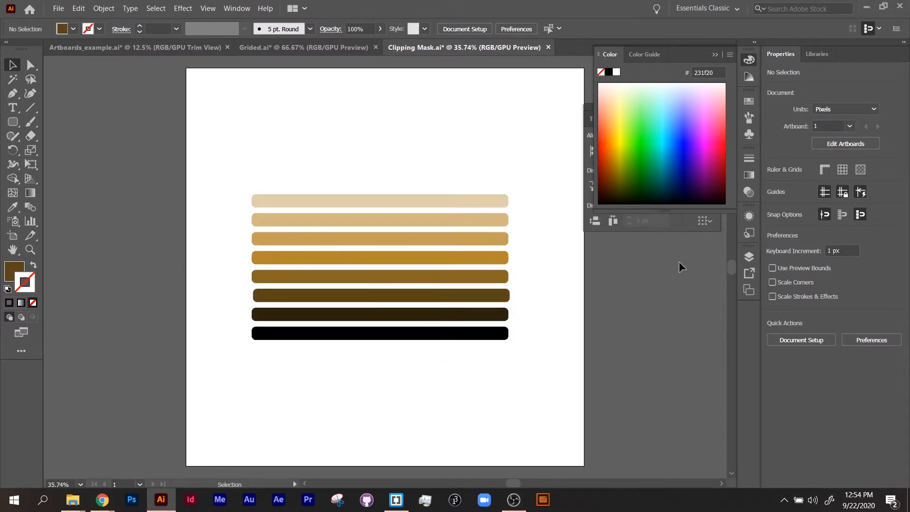
Step: Select all eight stripes, align them to their horizontal centres and distribute them evenly by vertical centre
drag(364, 204, 441, 361)
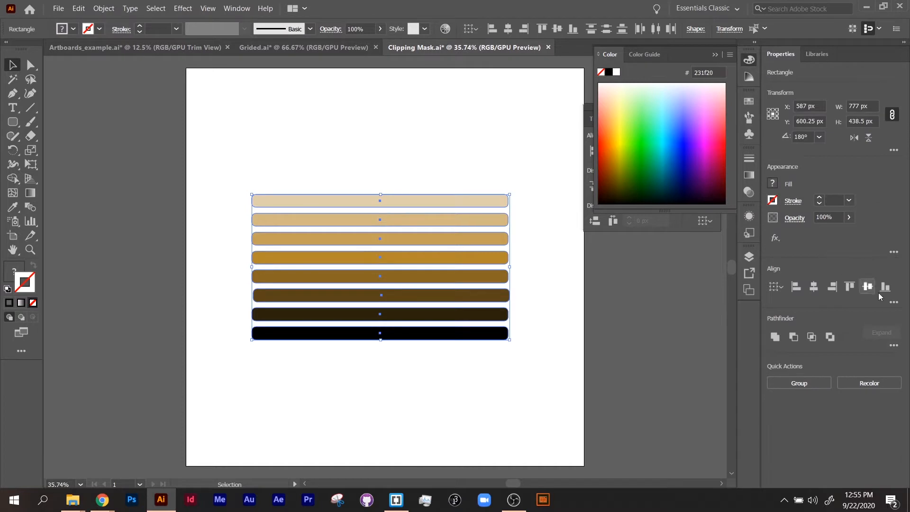
click(893, 302)
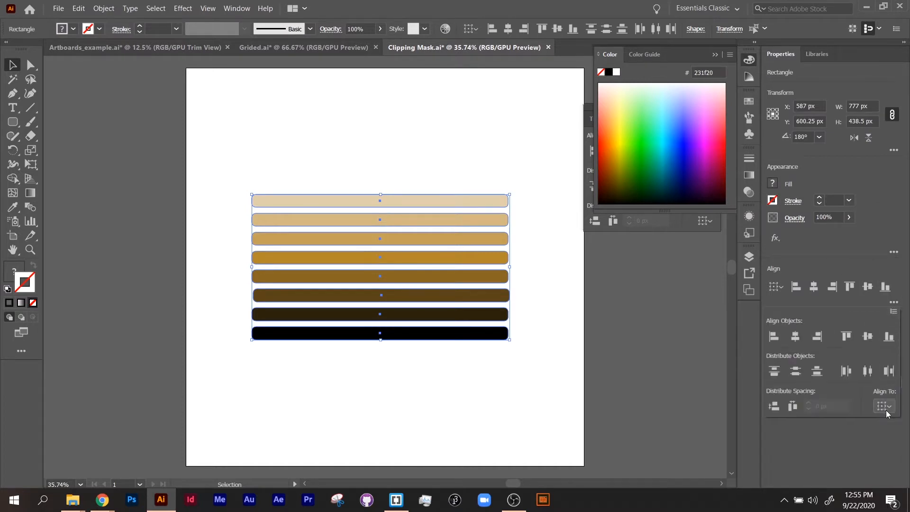
click(796, 336)
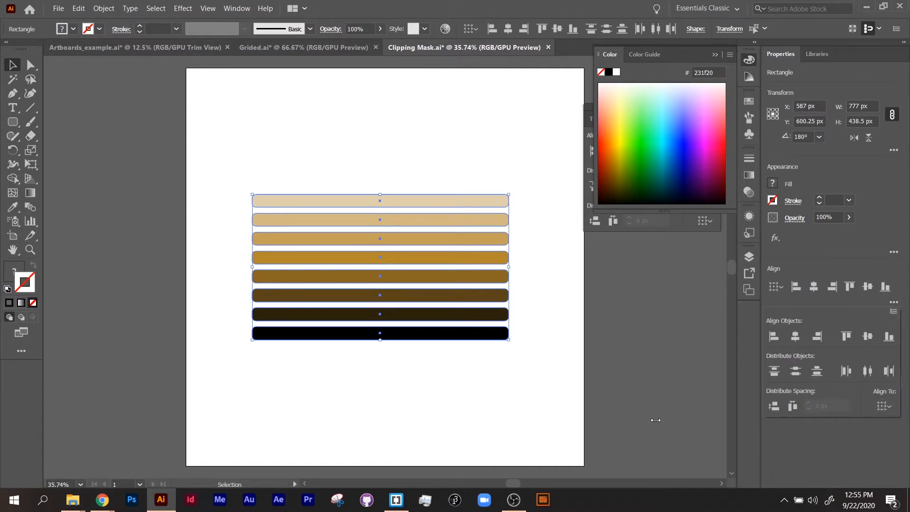
click(798, 374)
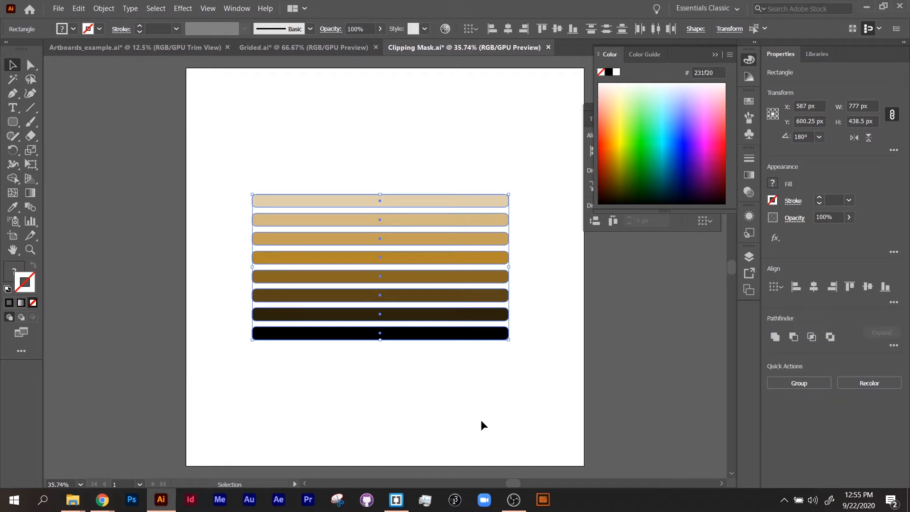
click(425, 397)
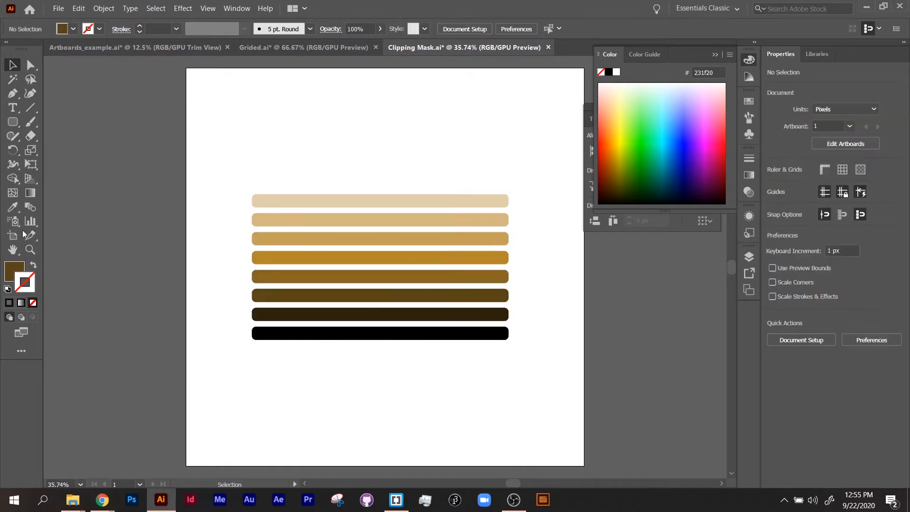
Step: With the Ellipse tool, draw a circle about 489 px wide over the stripes
click(17, 125)
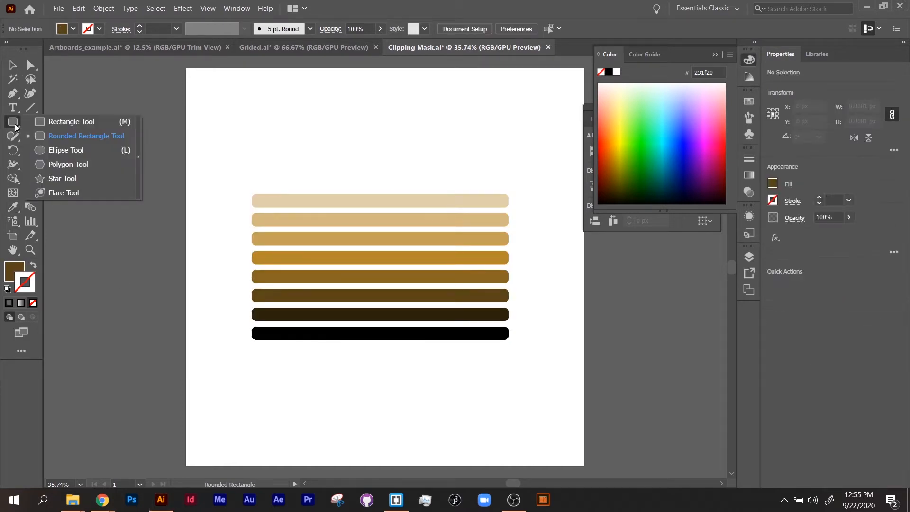
click(41, 150)
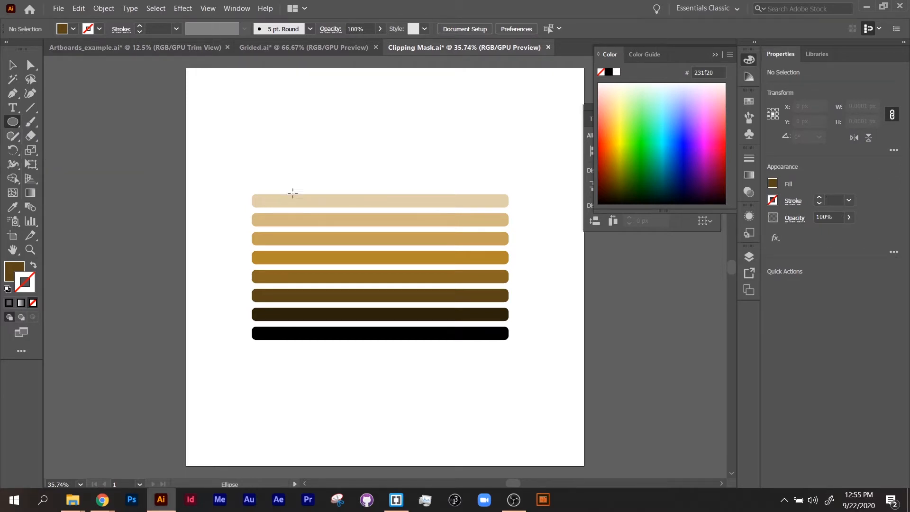
mouse_move(296, 169)
mouse_down()
mouse_move(418, 350)
mouse_move(413, 359)
mouse_move(420, 327)
mouse_move(402, 330)
mouse_up()
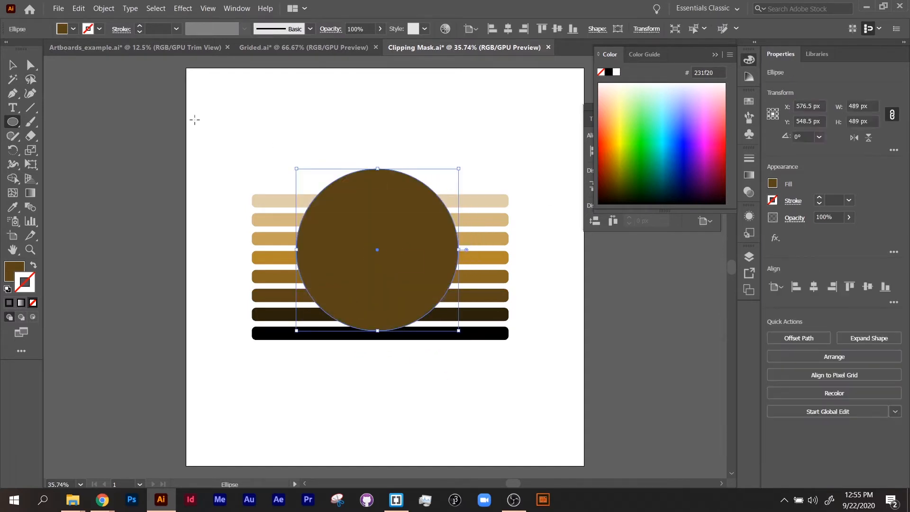
Step: Give the circle a lime green fill ccff5b
click(629, 118)
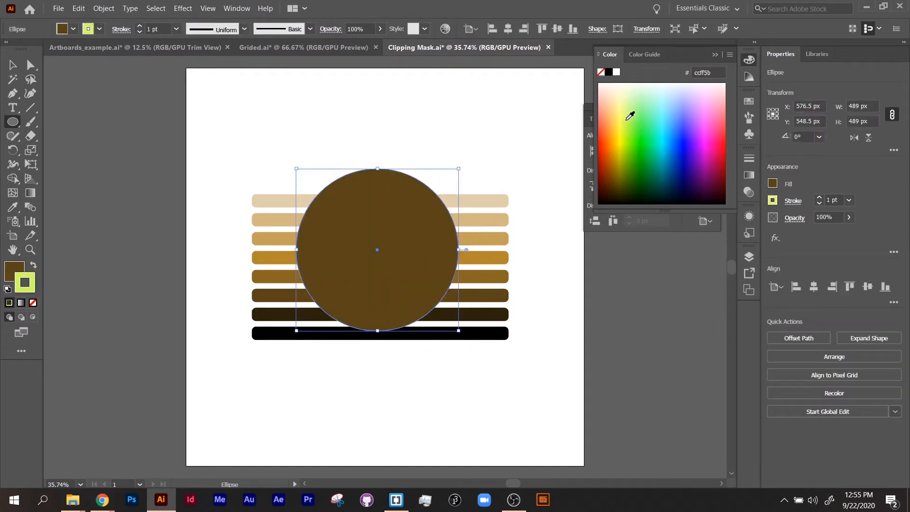
click(34, 266)
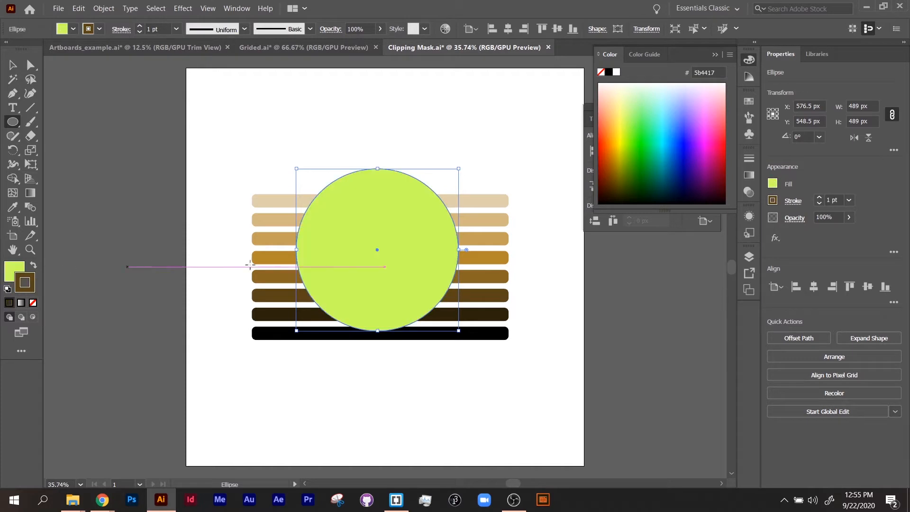
Step: Shrink the circle to about 416 px and center it over the stripes, fitting within their height
click(10, 69)
drag(400, 203, 403, 218)
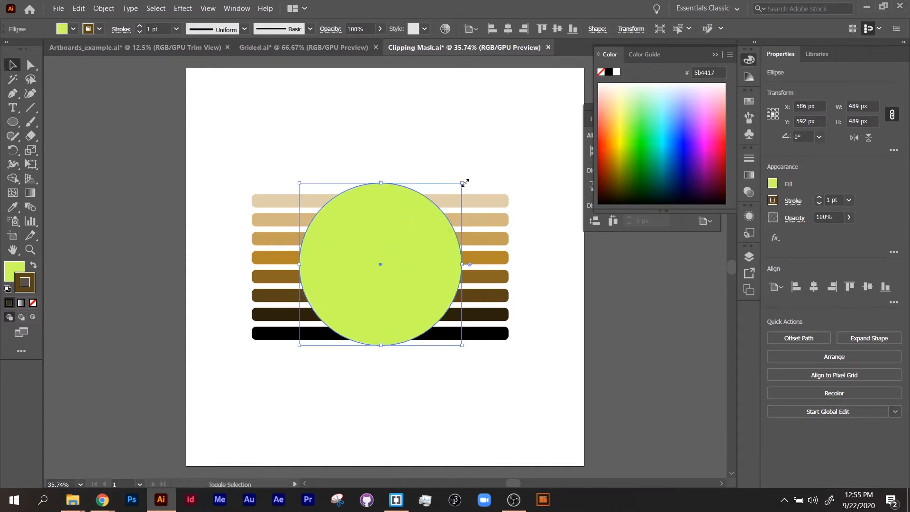
drag(465, 182, 438, 207)
drag(399, 262, 411, 250)
click(424, 395)
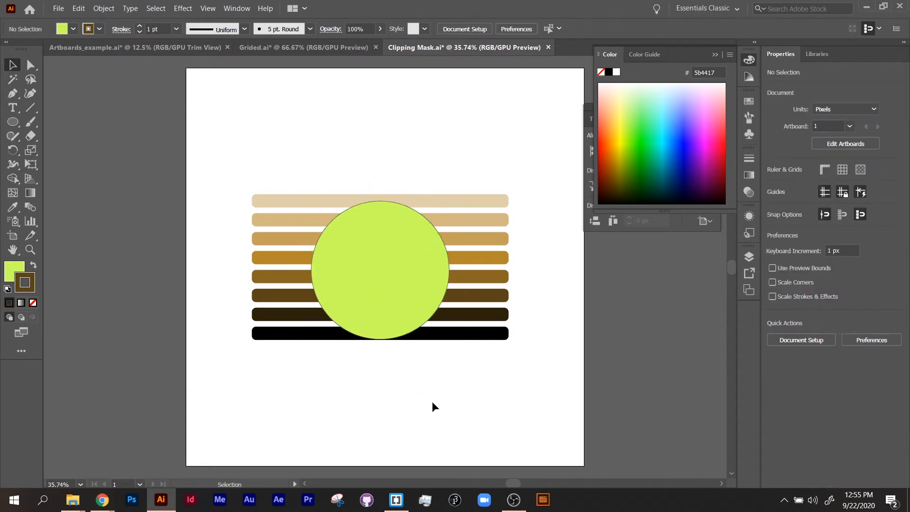
drag(406, 326, 406, 323)
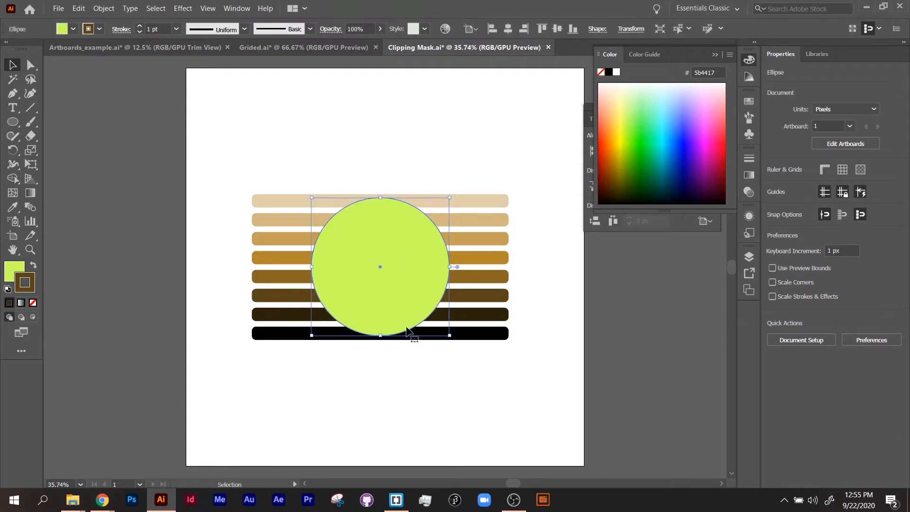
Step: Select the circle and all stripes and make a clipping mask
click(264, 114)
drag(252, 128, 491, 387)
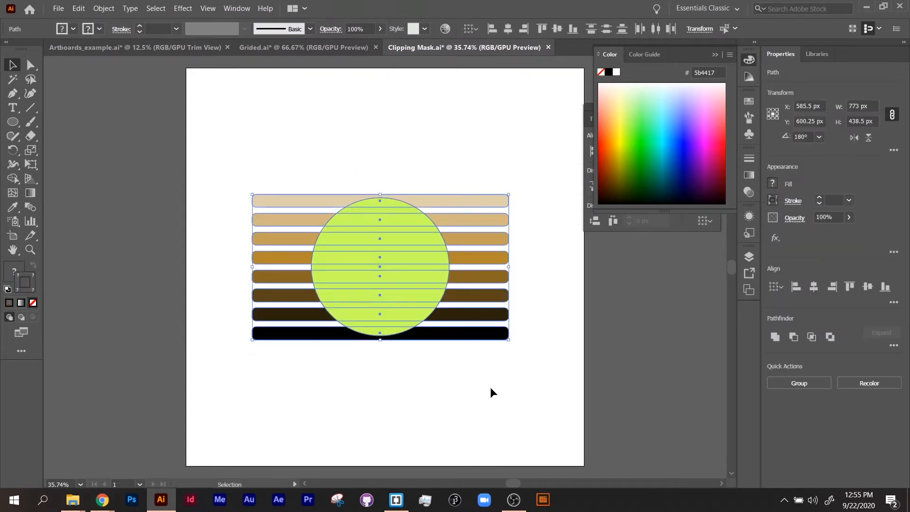
right_click(408, 262)
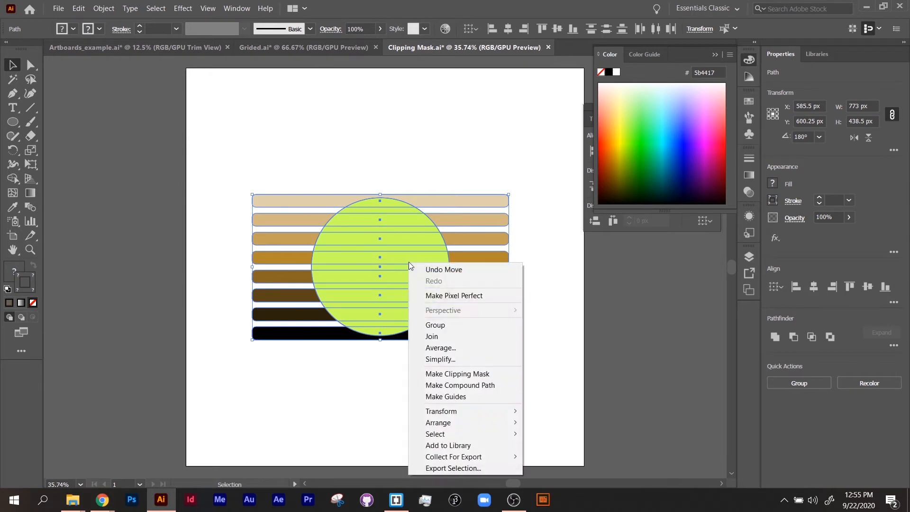
click(466, 374)
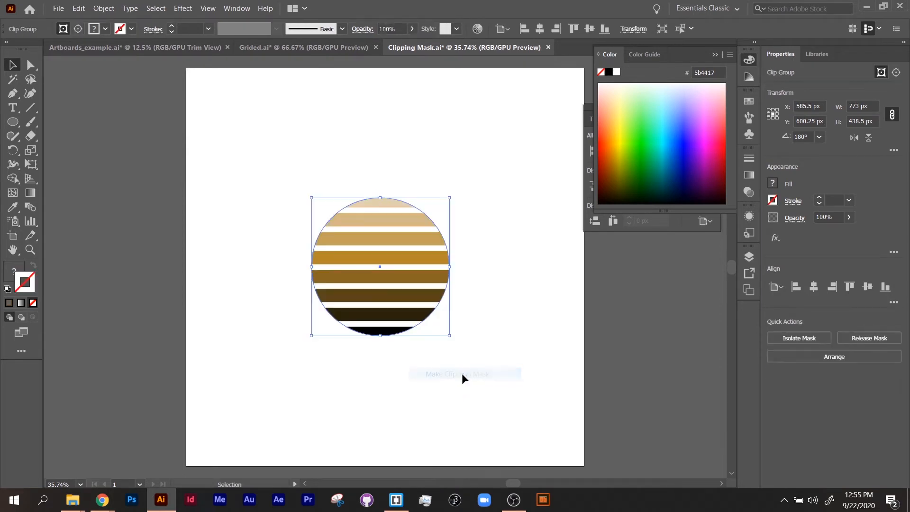
click(430, 376)
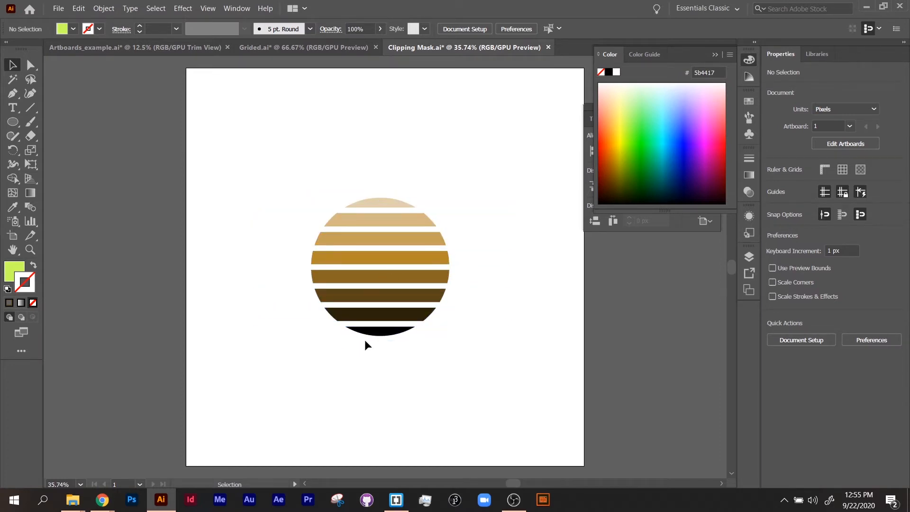
Step: Inside the clipping group, reduce the second stripe's height to 24 px
click(377, 318)
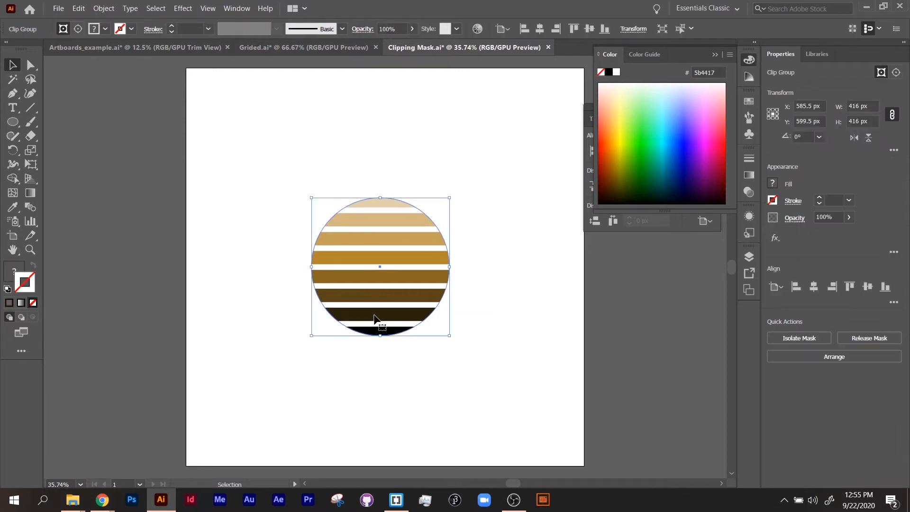
double_click(377, 319)
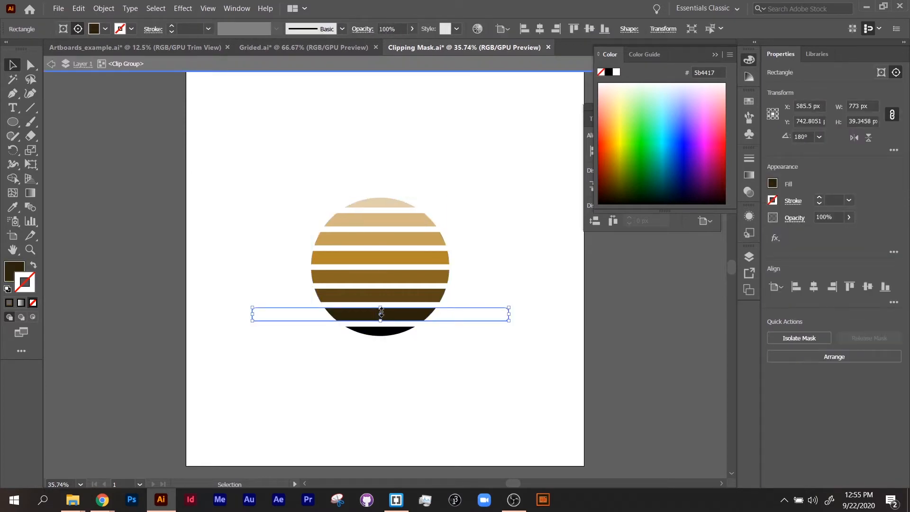
mouse_move(381, 312)
mouse_down()
mouse_move(381, 304)
mouse_move(382, 326)
mouse_up()
click(469, 279)
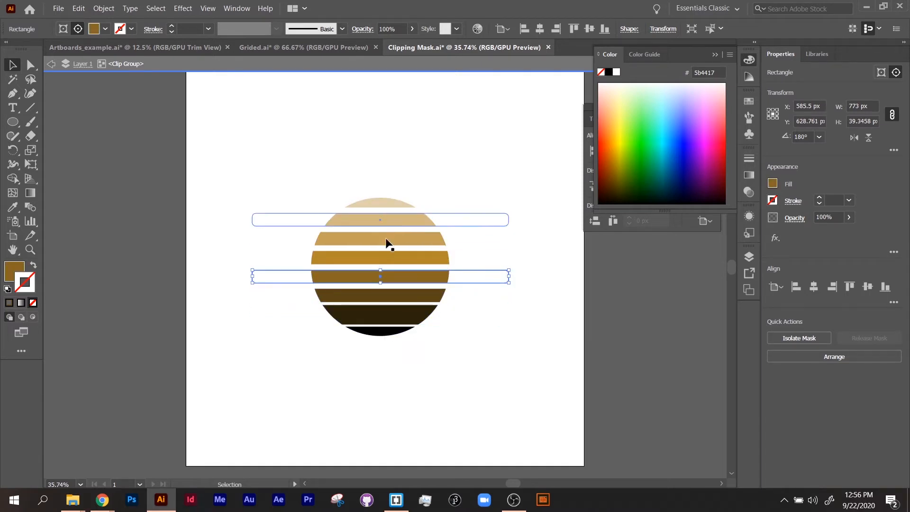
double_click(387, 224)
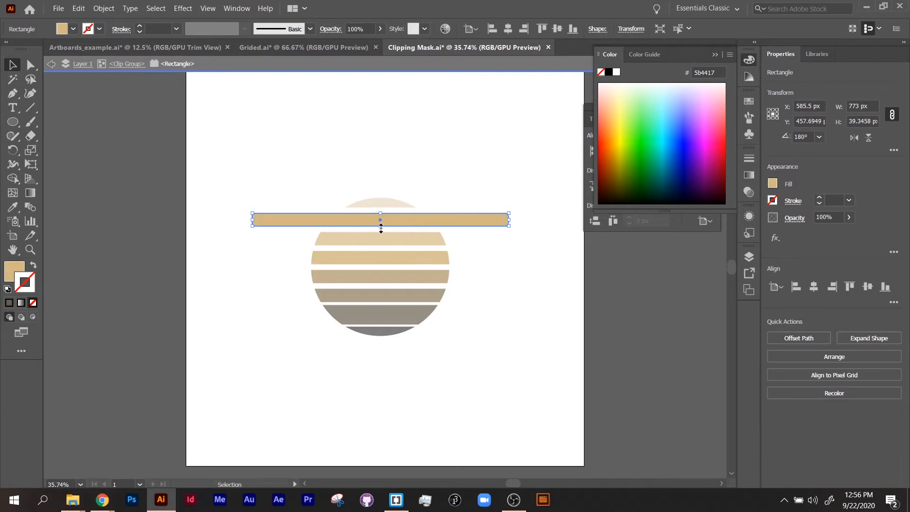
mouse_move(381, 227)
mouse_down()
mouse_move(379, 215)
mouse_move(380, 223)
mouse_up()
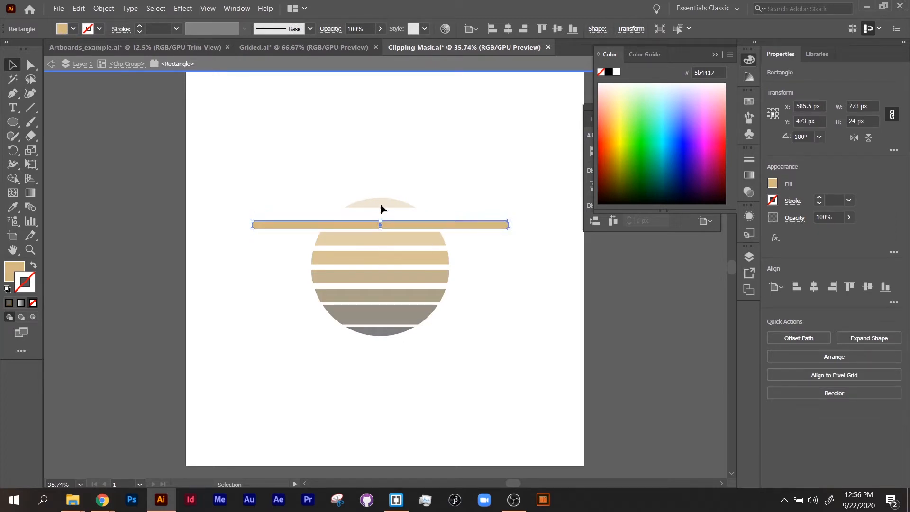
Step: Move the top stripe down inside the clipping group and exit isolation mode
double_click(383, 200)
click(384, 202)
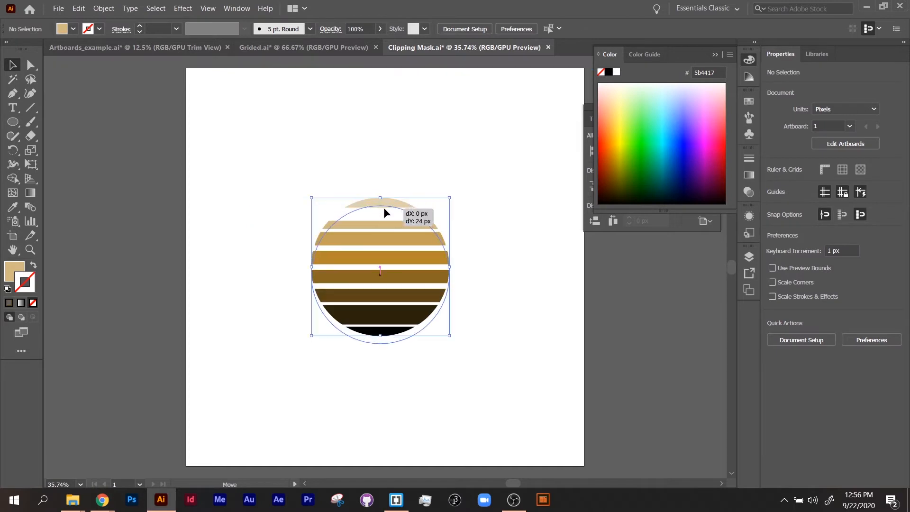
double_click(385, 203)
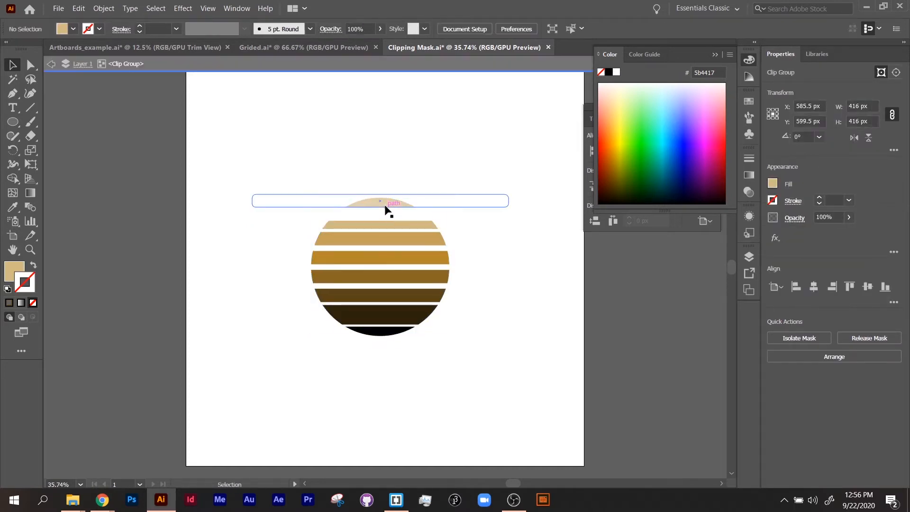
drag(386, 203, 382, 211)
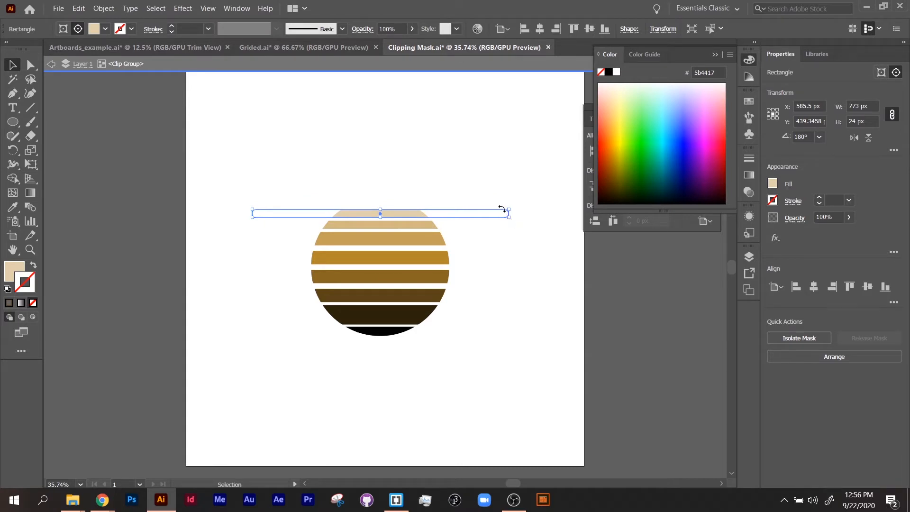
click(469, 183)
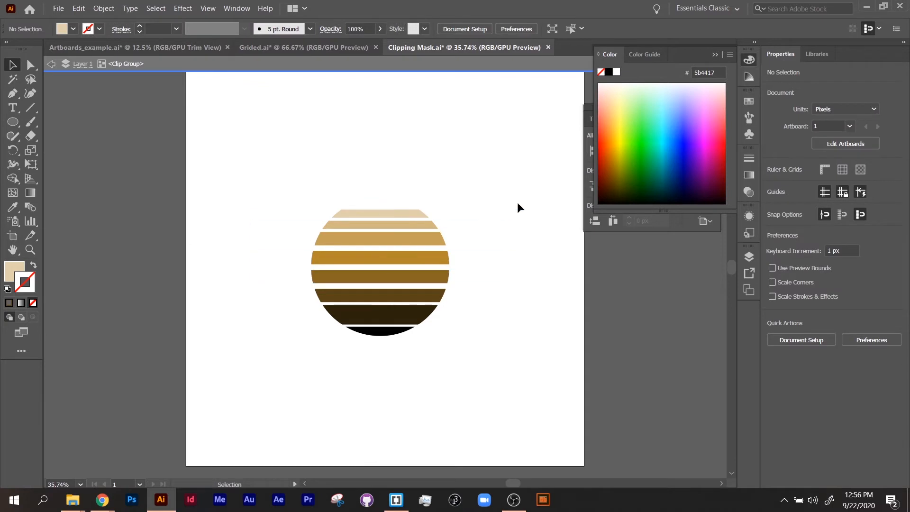
double_click(106, 81)
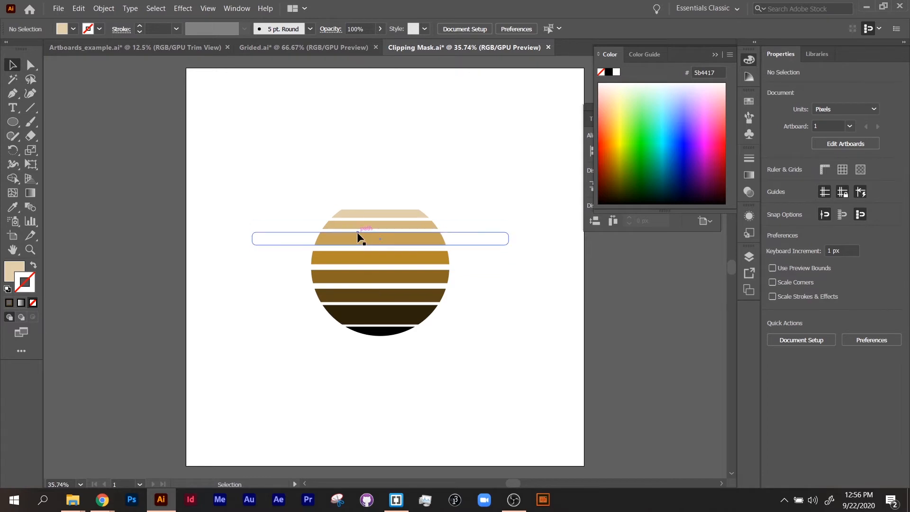
click(334, 236)
right_click(356, 248)
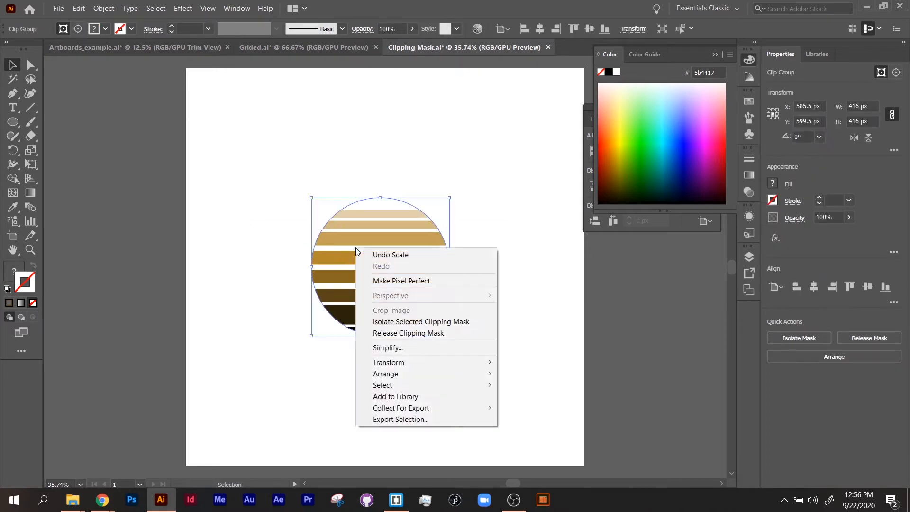
click(425, 334)
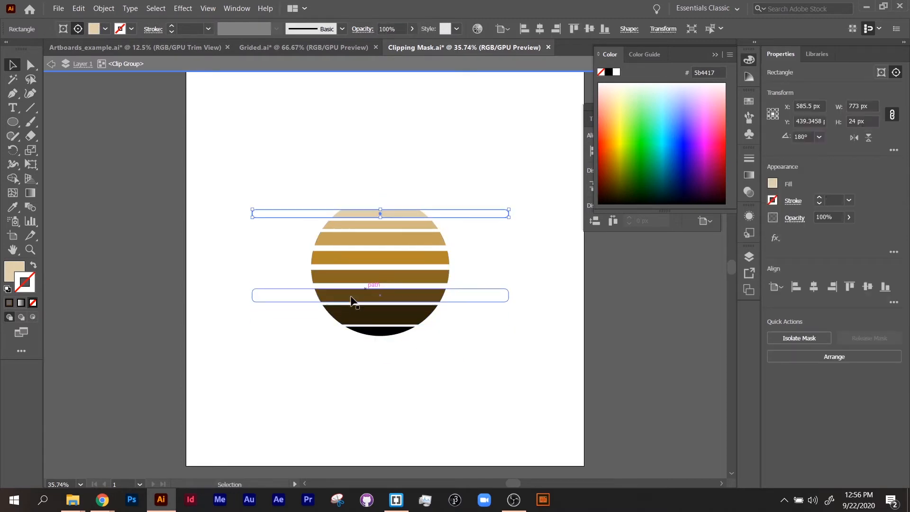
double_click(238, 353)
Step: Release the clipping mask of the striped circle
click(347, 306)
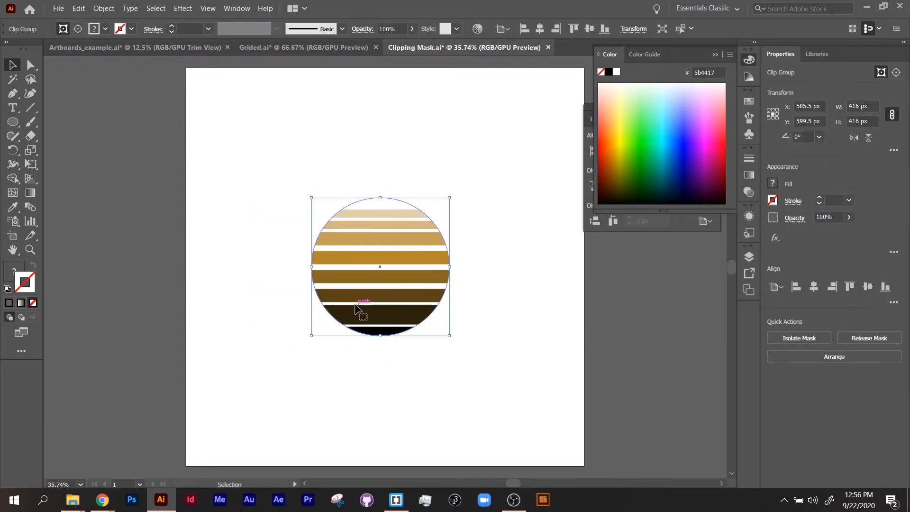
right_click(357, 309)
click(409, 390)
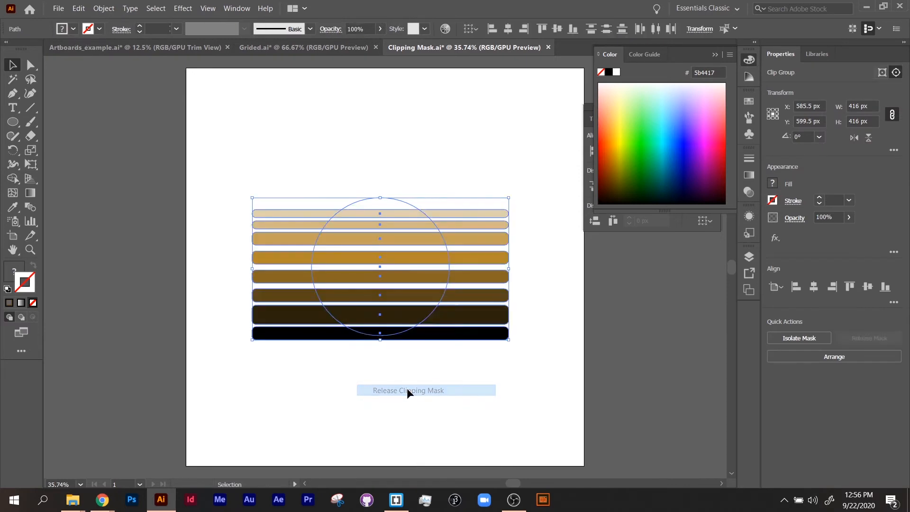
click(380, 400)
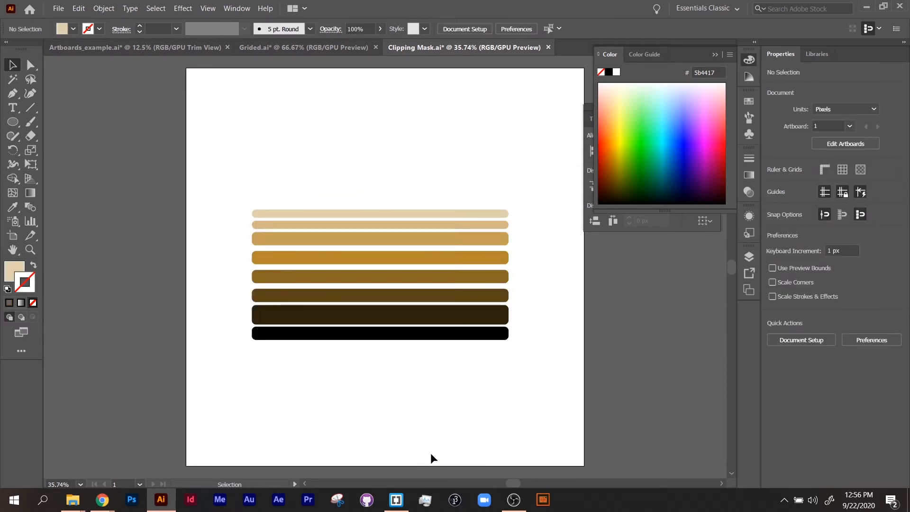
Step: Undo the clipping mask release and select the clip group
key(ctrl+z)
click(392, 414)
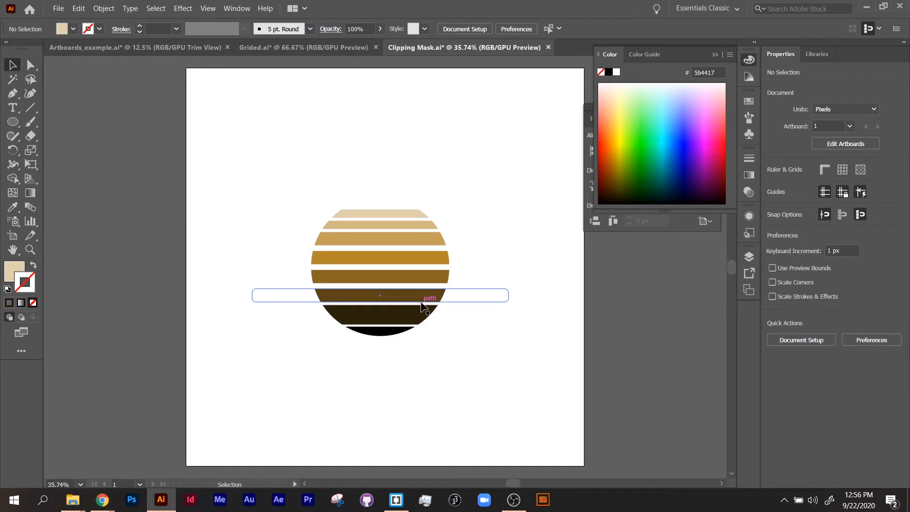
click(433, 317)
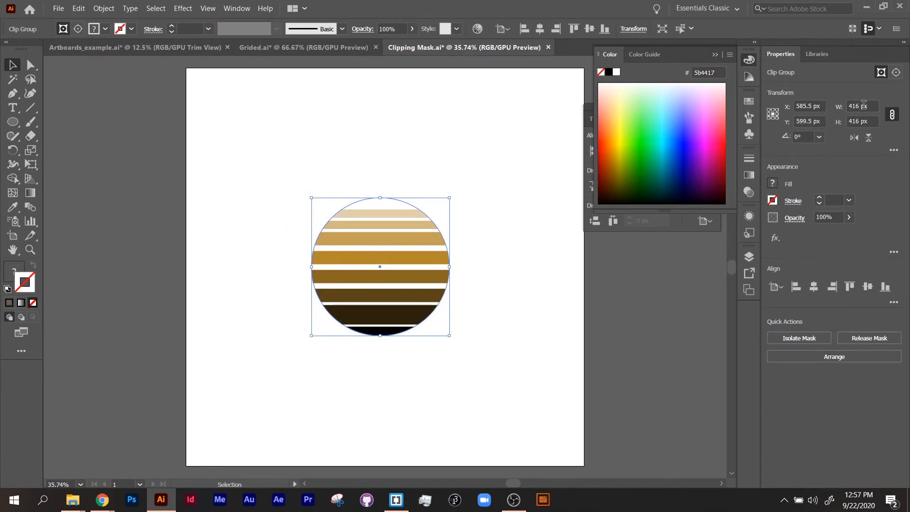
Step: Draw a 416 px by 416 px circle with the Ellipse tool
click(13, 121)
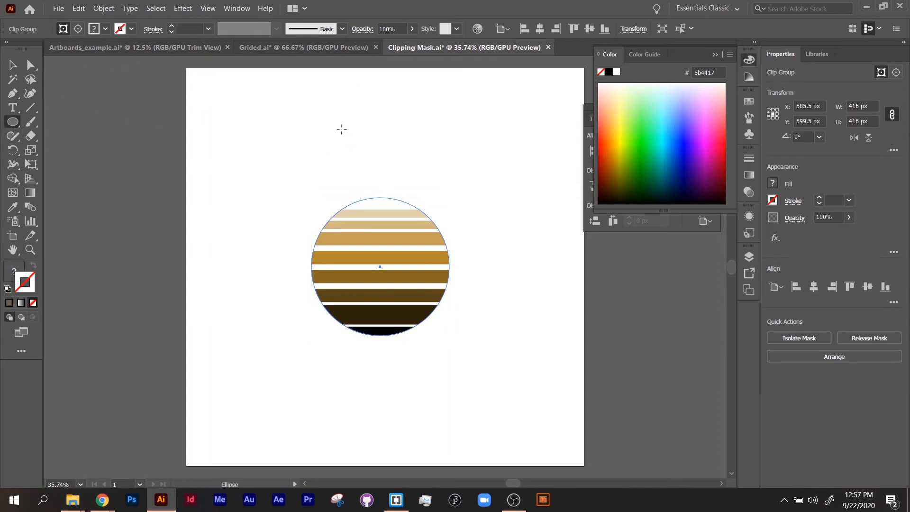
click(305, 129)
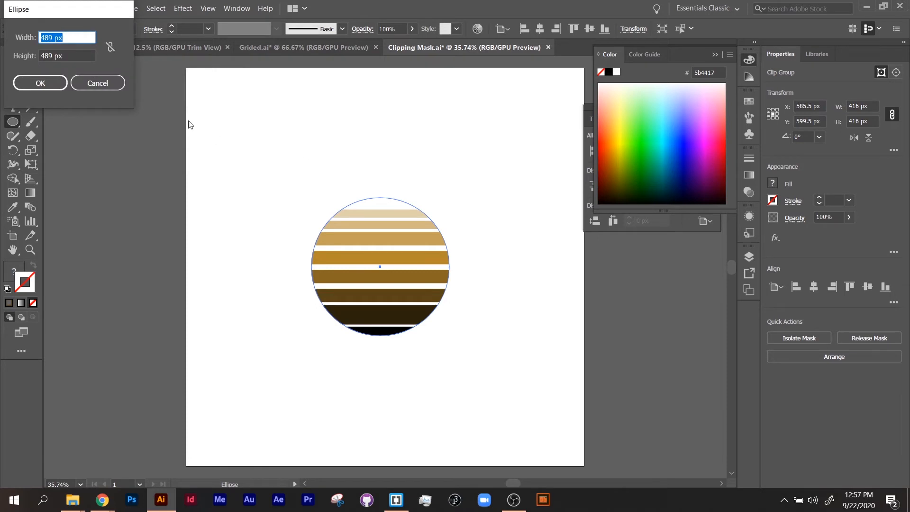
text(416)
key(Tab)
text(41)
key(Return)
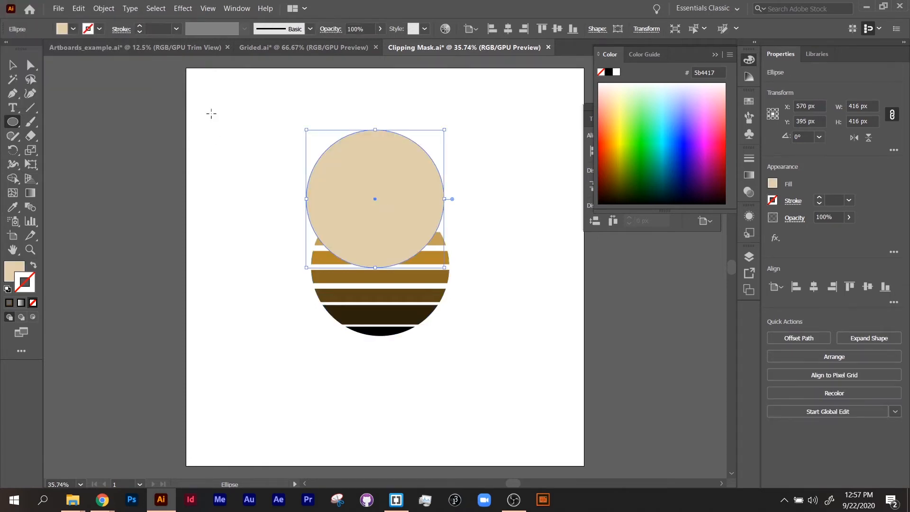
Step: Move the new circle over the striped circle and send it to the back
key(v)
drag(396, 231, 401, 302)
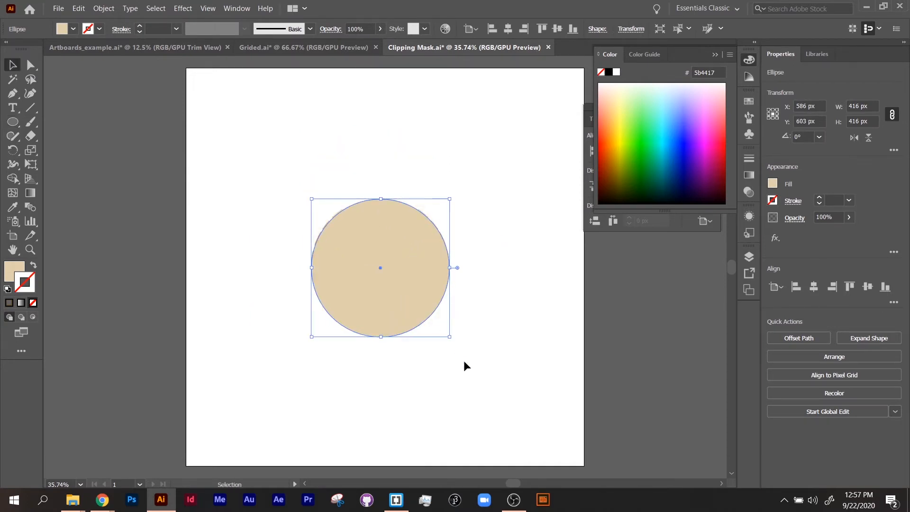
click(465, 366)
click(395, 308)
right_click(395, 301)
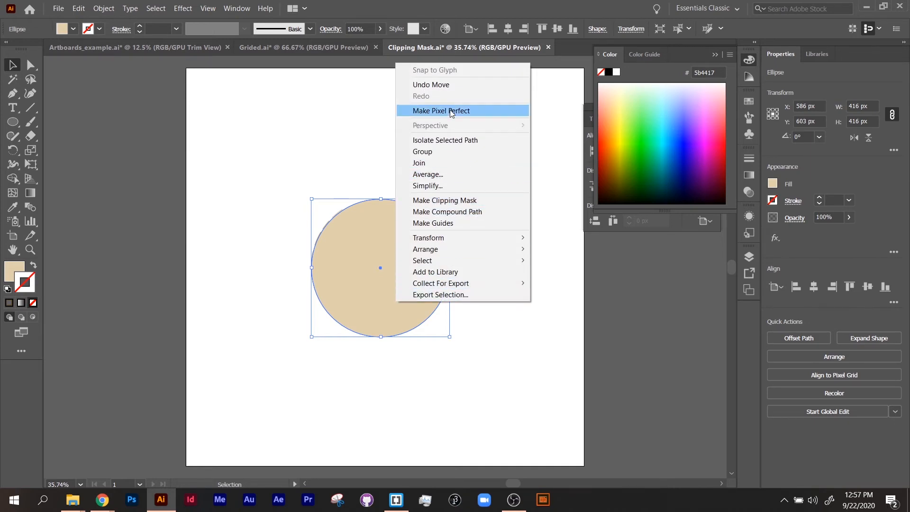
mouse_move(455, 247)
click(565, 283)
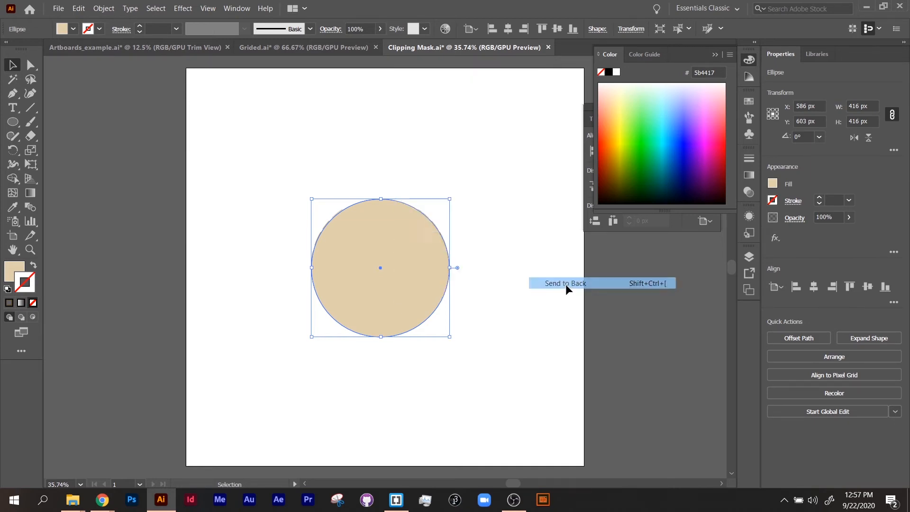
click(523, 332)
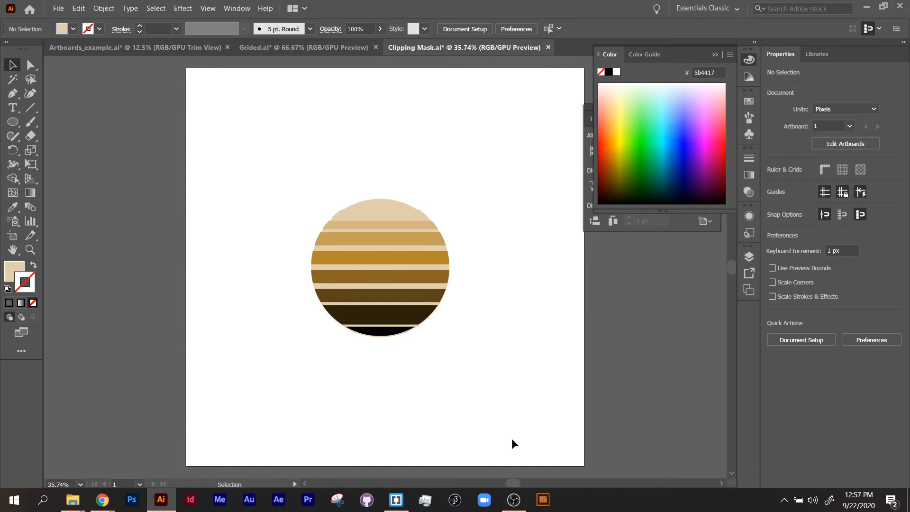
Step: Undo the arrangement, move the circle back up and delete it
key(ctrl+z)
drag(395, 325, 390, 256)
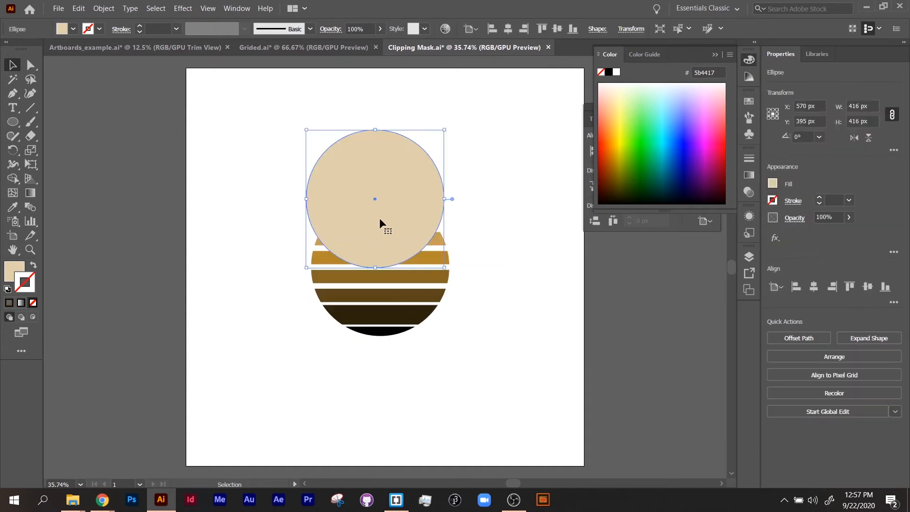
key(Delete)
Step: Select the clip group, enter its isolation mode to select the clipping circle, and exit again
click(440, 235)
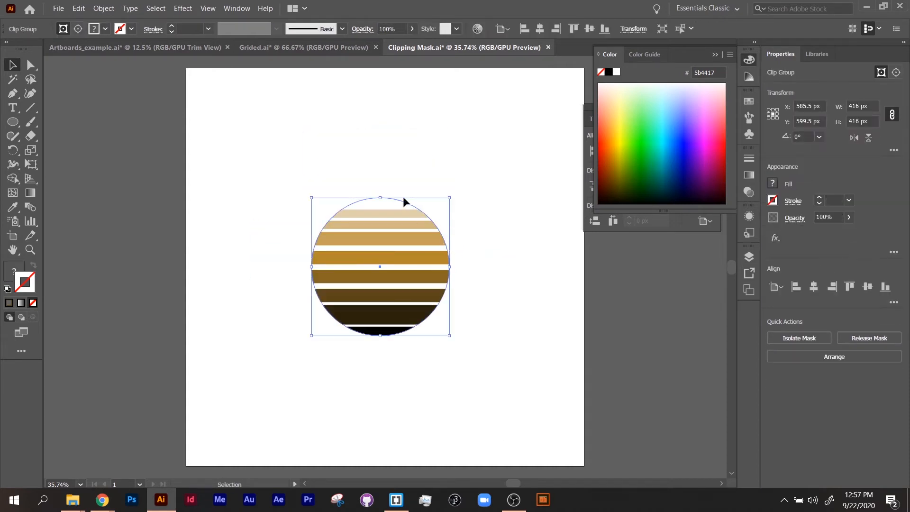
double_click(401, 199)
click(405, 204)
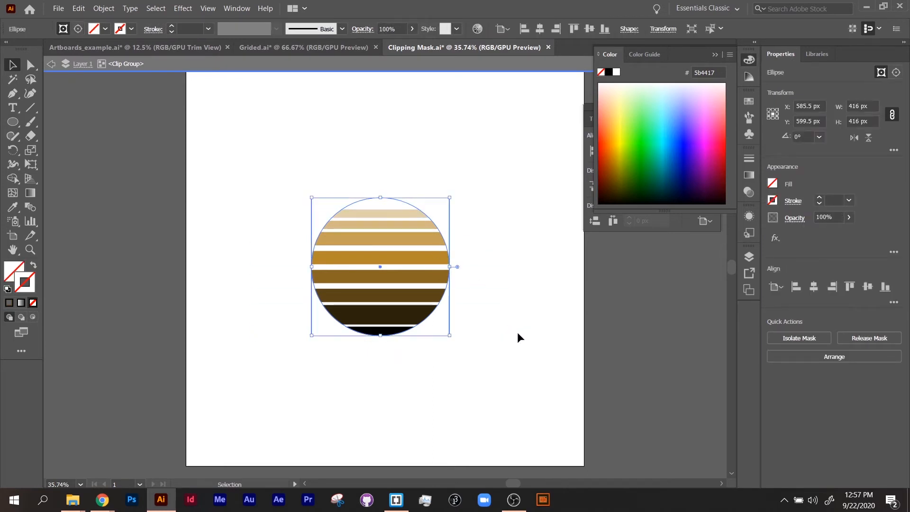
key(Escape)
click(539, 357)
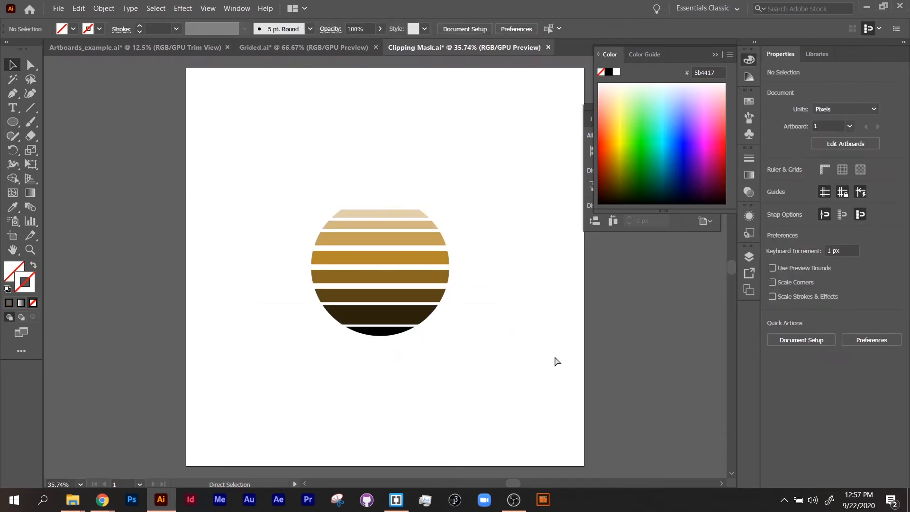
Step: Undo the last change, move the unfilled circle away from the stripes and give it a blue fill #003db2
key(ctrl+z)
click(457, 304)
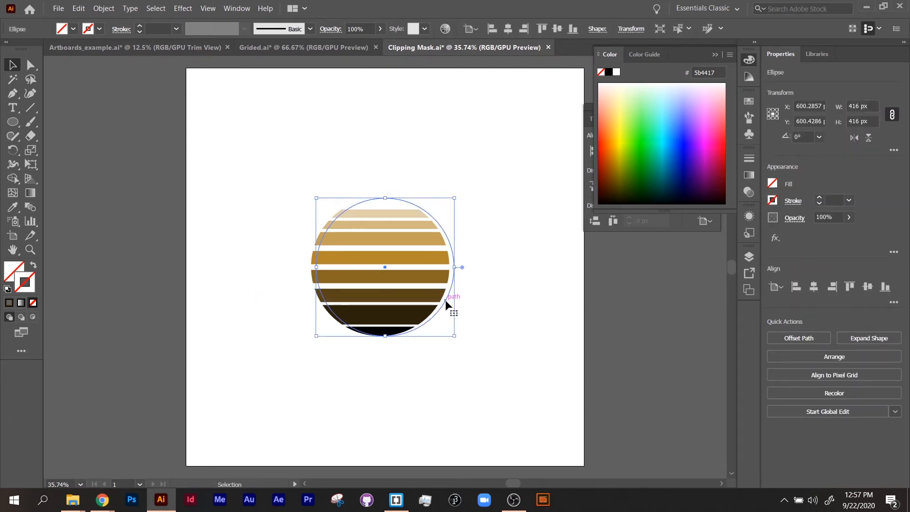
drag(450, 301, 513, 364)
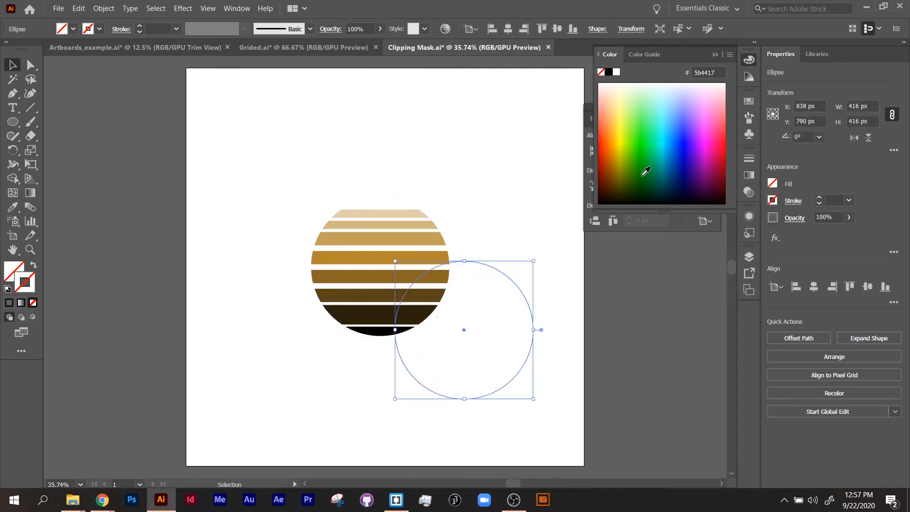
click(677, 158)
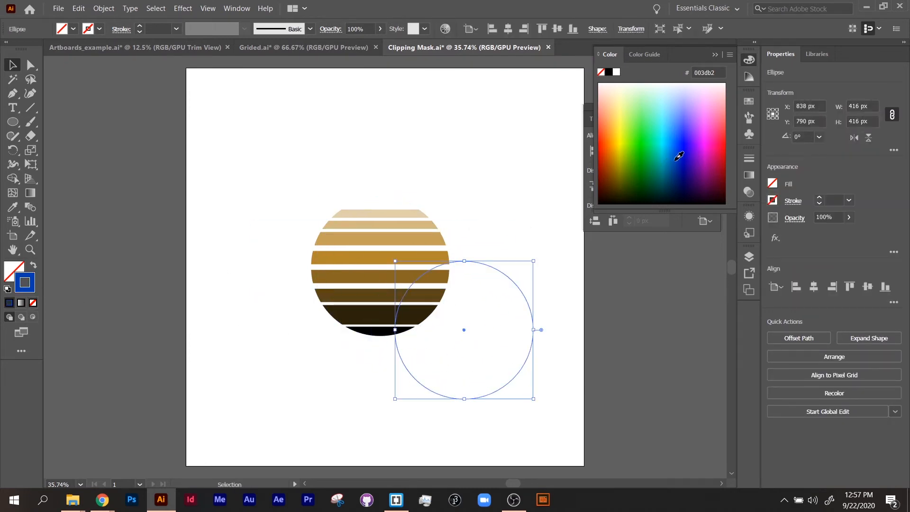
click(34, 269)
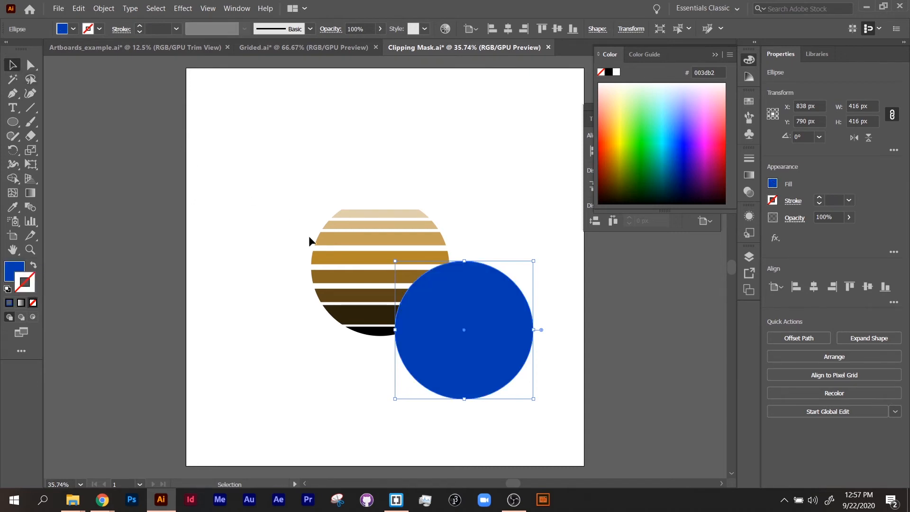
Step: Send the blue circle to the back and move it beneath the striped circle
right_click(476, 298)
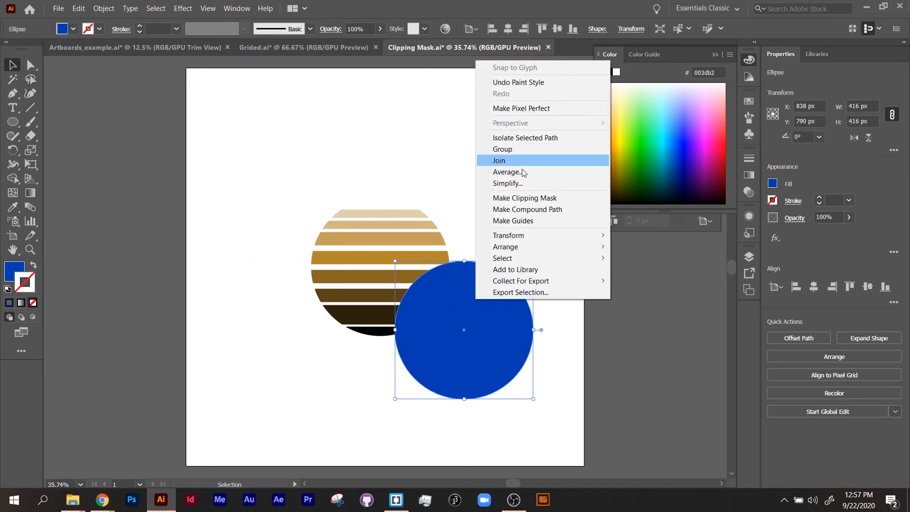
mouse_move(541, 246)
click(664, 282)
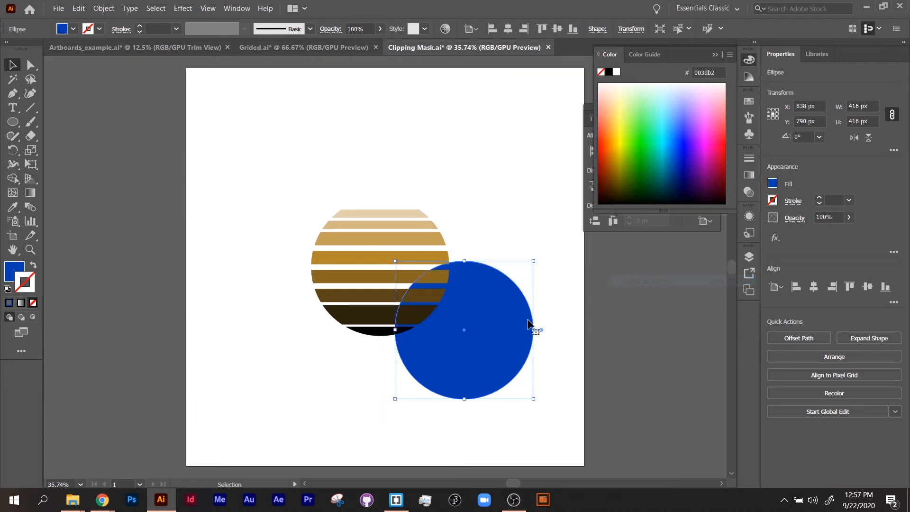
drag(505, 333, 420, 272)
drag(534, 360, 362, 270)
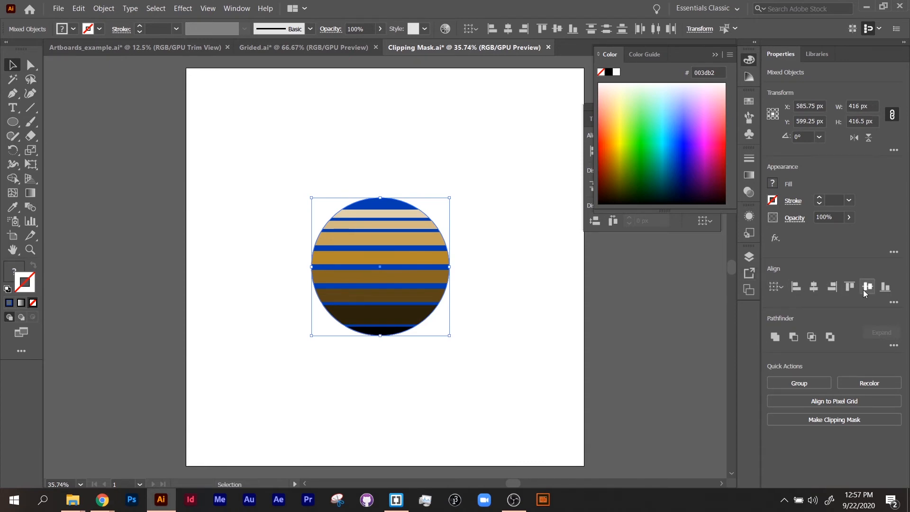
click(483, 398)
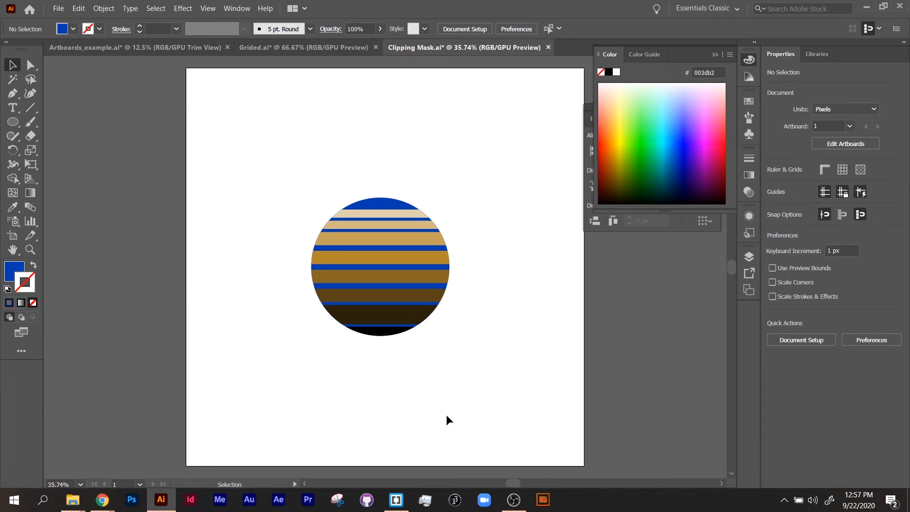
Step: Undo the last five changes
key(ctrl+z)
key(ctrl+z)
key(ctrl+z)
key(ctrl+z)
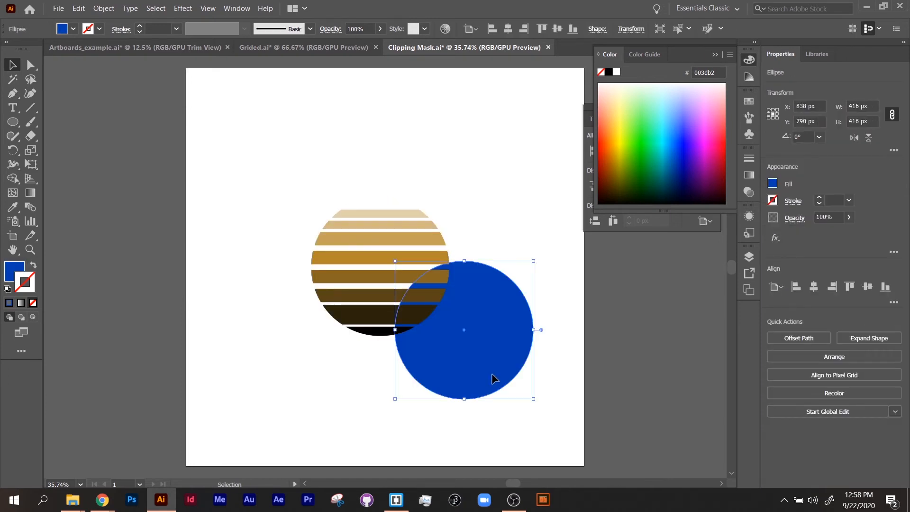
key(ctrl+z)
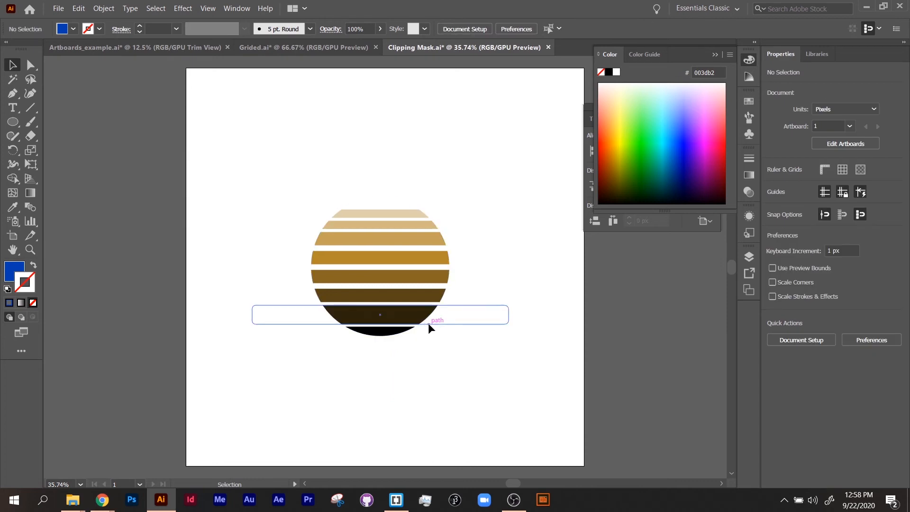
Step: Release the clipping mask of the striped circle
click(441, 291)
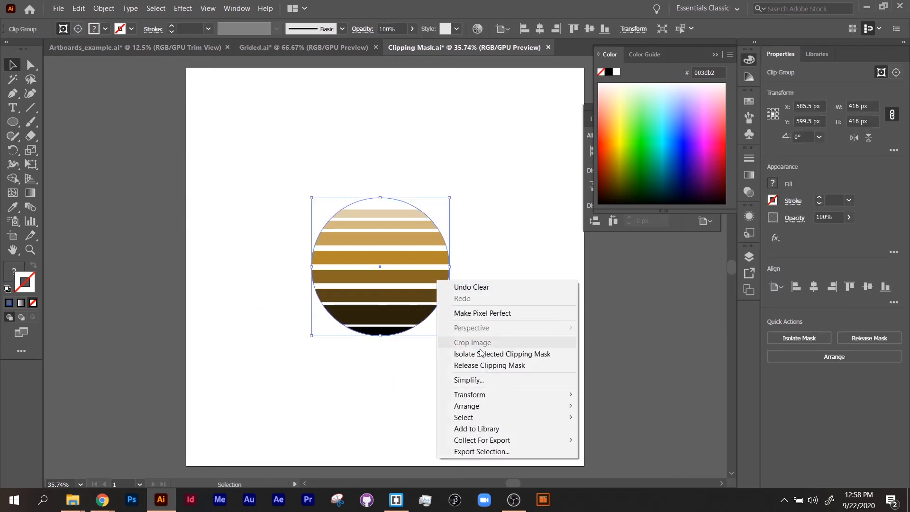
click(482, 364)
click(399, 396)
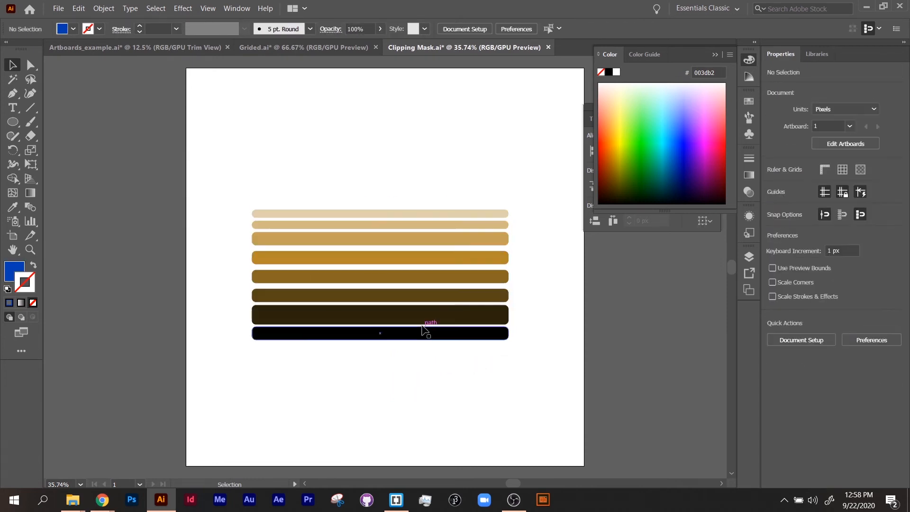
Step: Draw a rounded rectangle about 206 by 367 px over the left part of the stripes and fill it #e5ffa3
click(426, 320)
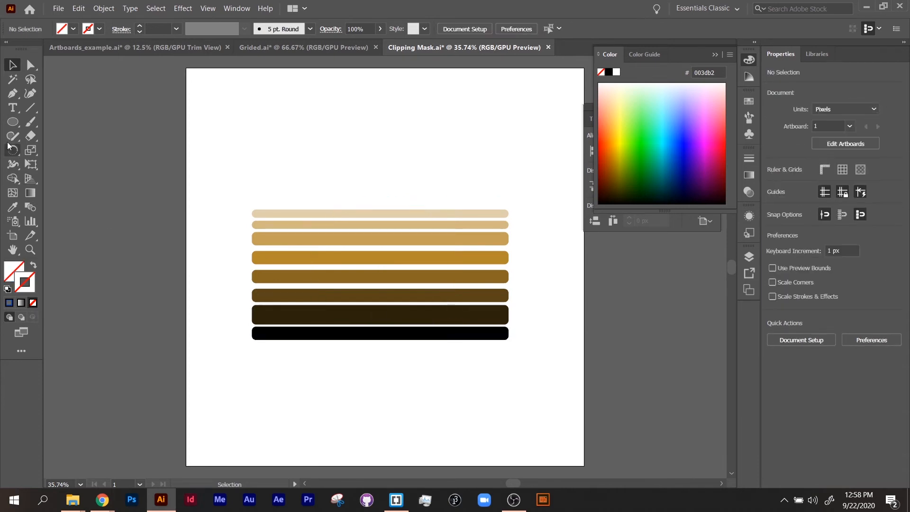
click(13, 124)
click(55, 138)
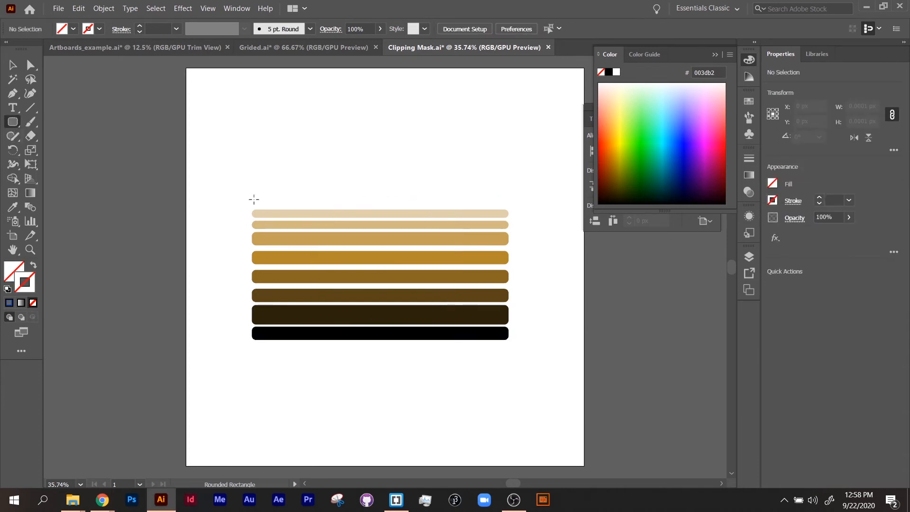
drag(280, 210, 348, 331)
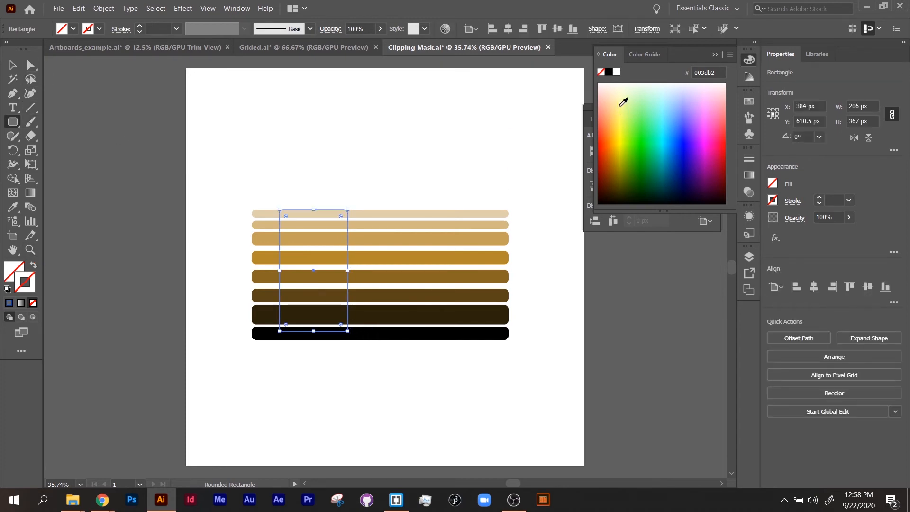
click(634, 117)
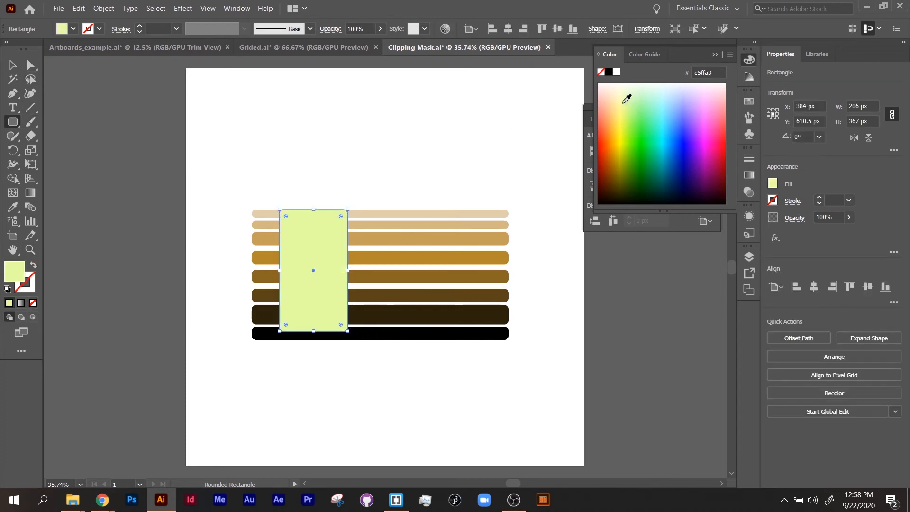
Step: Duplicate the rounded rectangle to the right across the stripes
click(12, 65)
drag(317, 247, 415, 247)
click(455, 365)
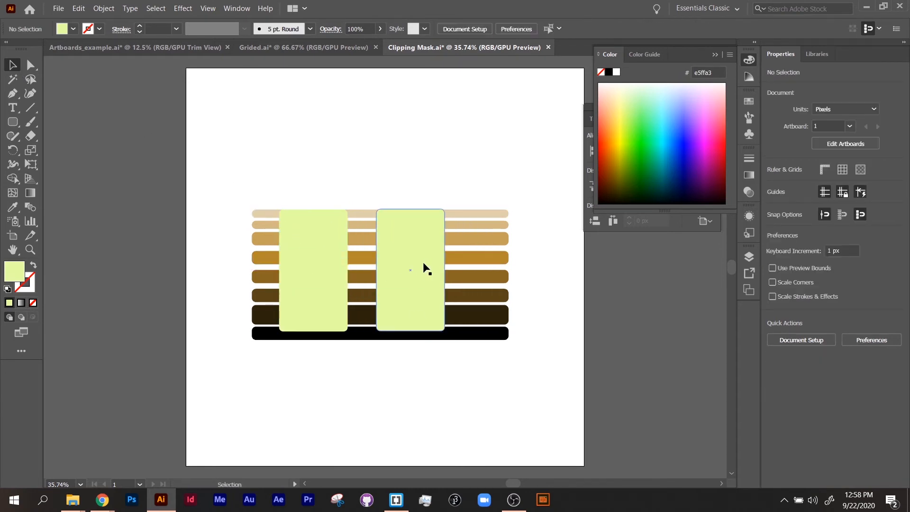
Step: Try to clip all the stripes with the rounded rectangles, then release the clipping mask
click(339, 269)
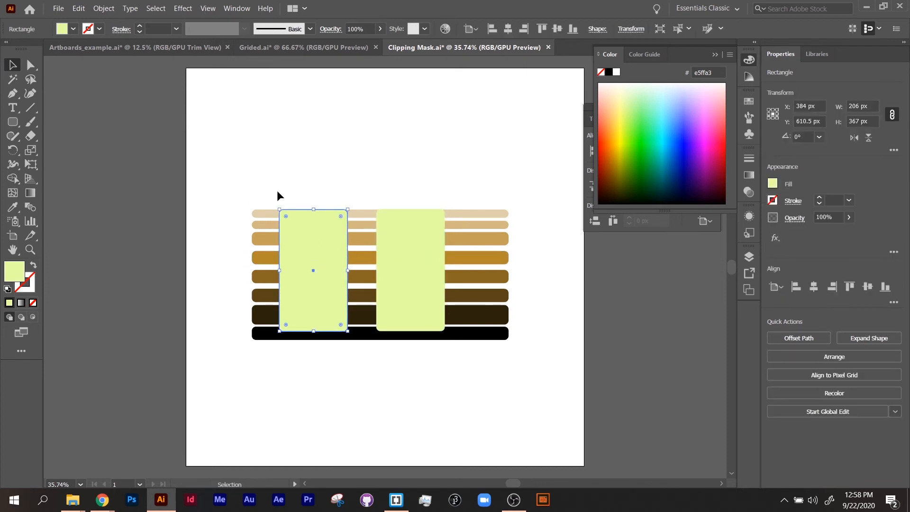
drag(225, 166, 522, 379)
right_click(413, 293)
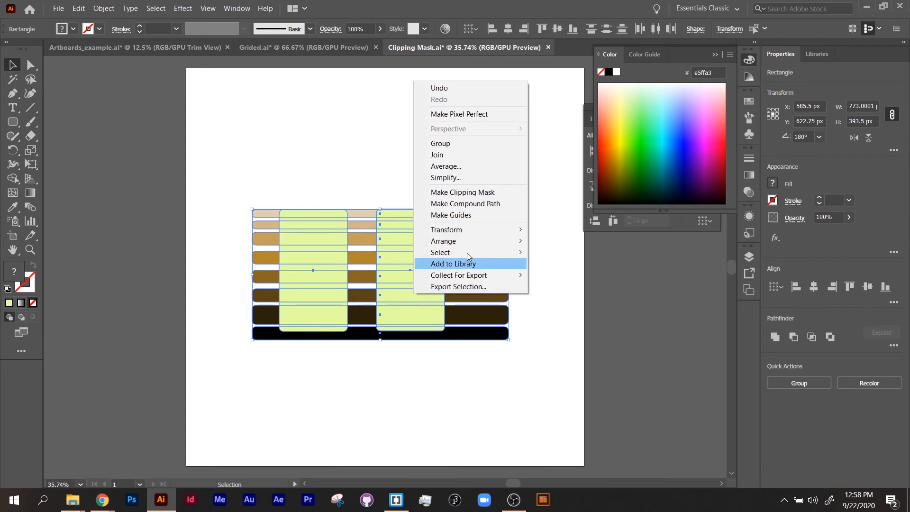
click(490, 199)
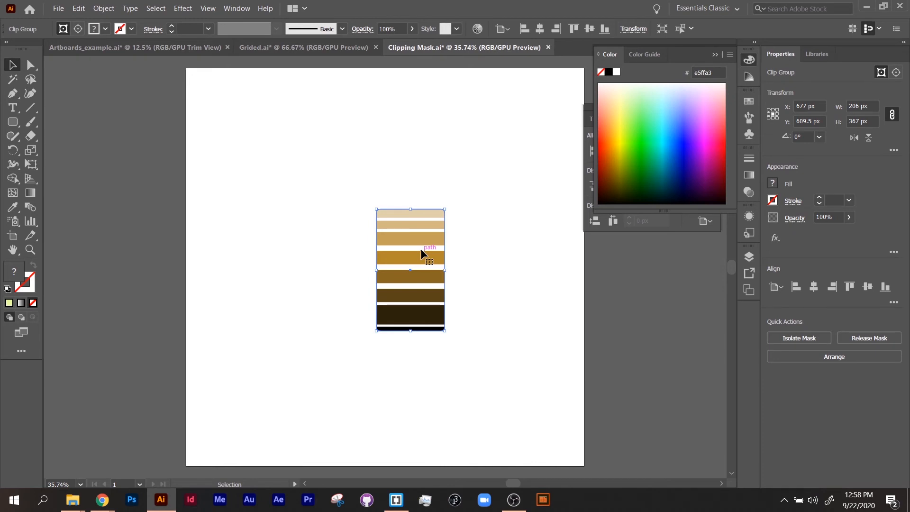
key(ctrl+alt+7)
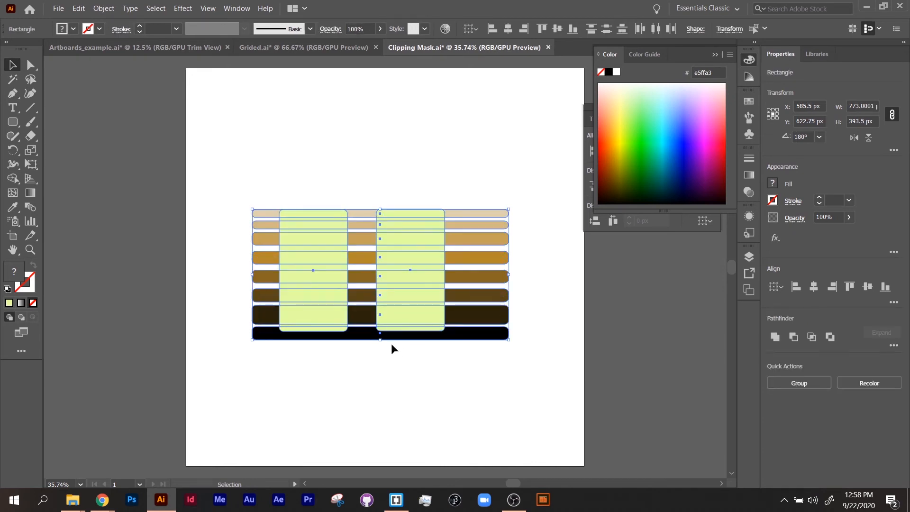
click(392, 349)
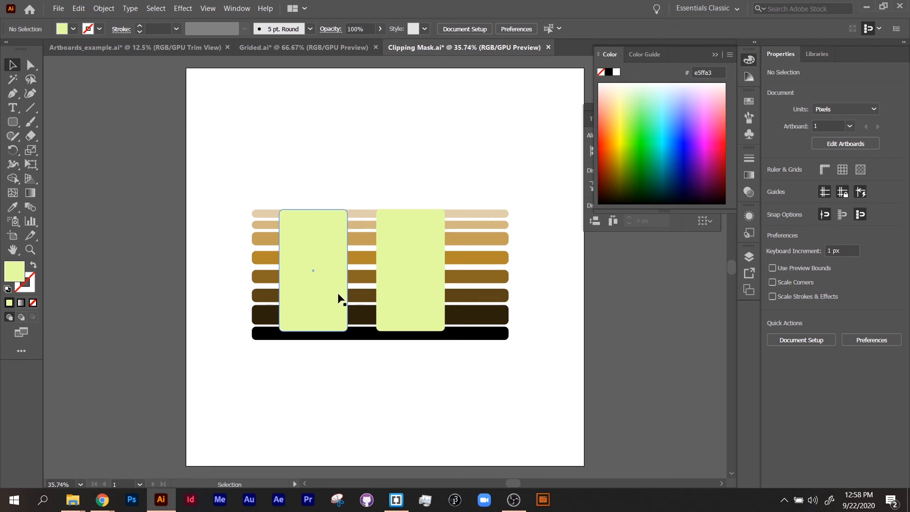
Step: Combine the two rounded rectangles into a single compound path
click(325, 297)
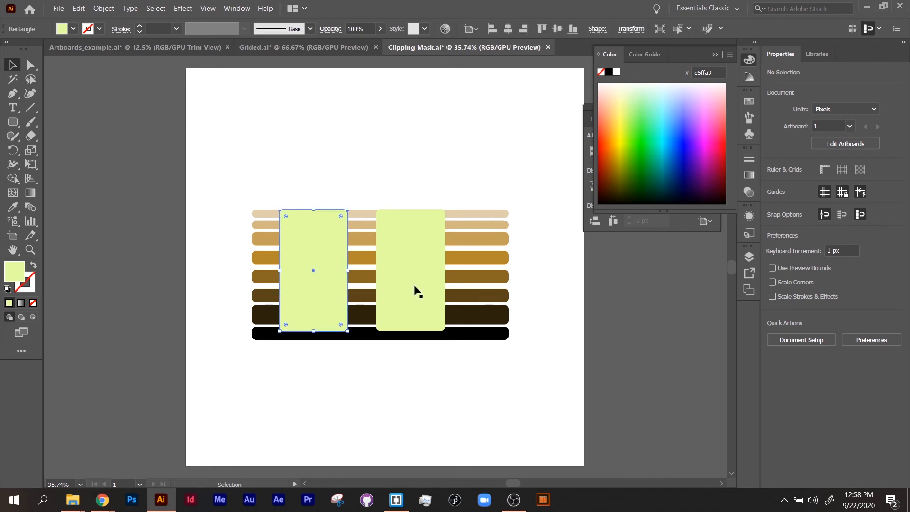
shift+click(420, 290)
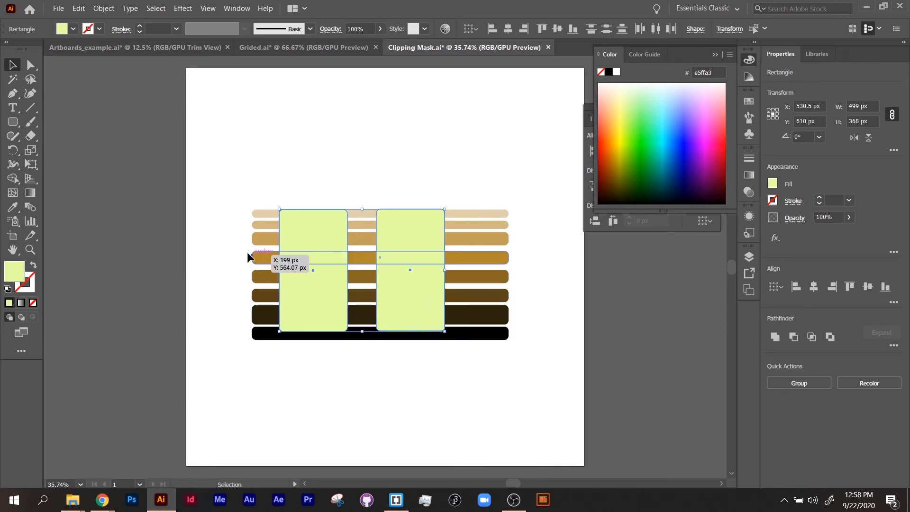
click(96, 9)
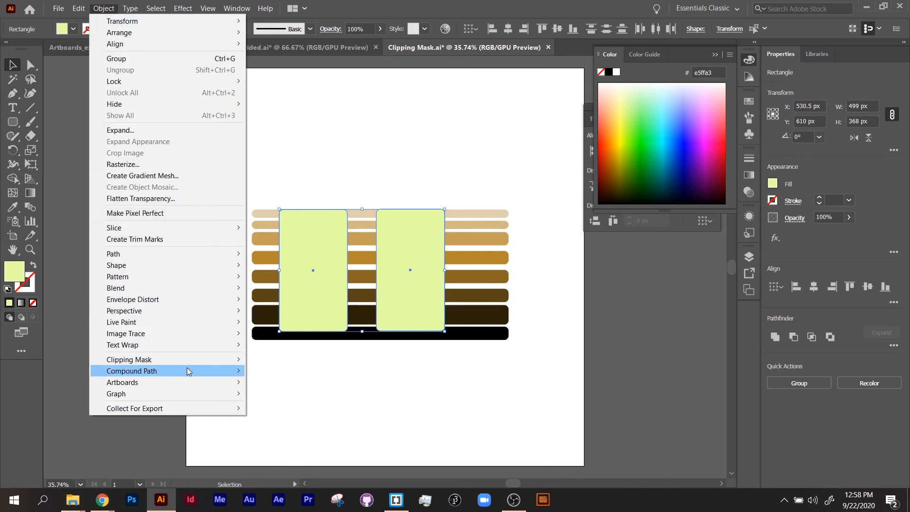
mouse_move(189, 371)
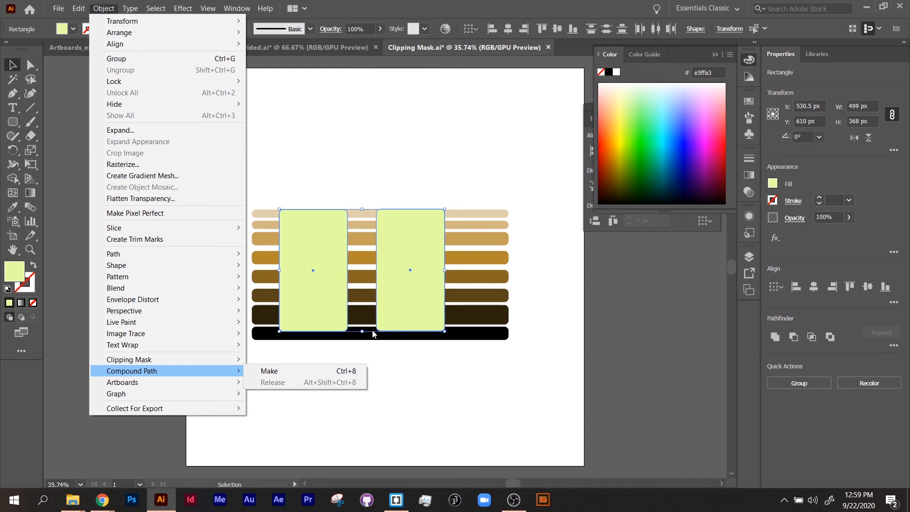
click(302, 370)
click(334, 347)
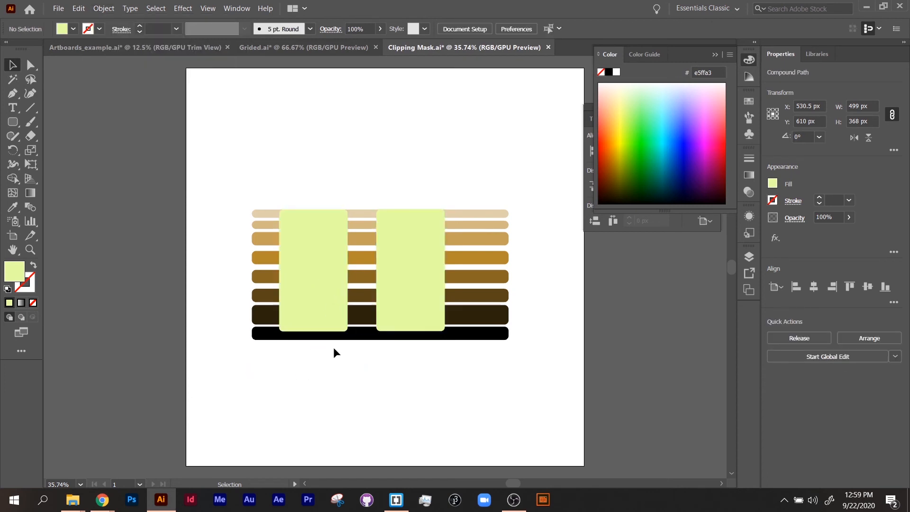
Step: Clip all the stripes with the rounded-rectangle compound path using a clipping mask
click(378, 332)
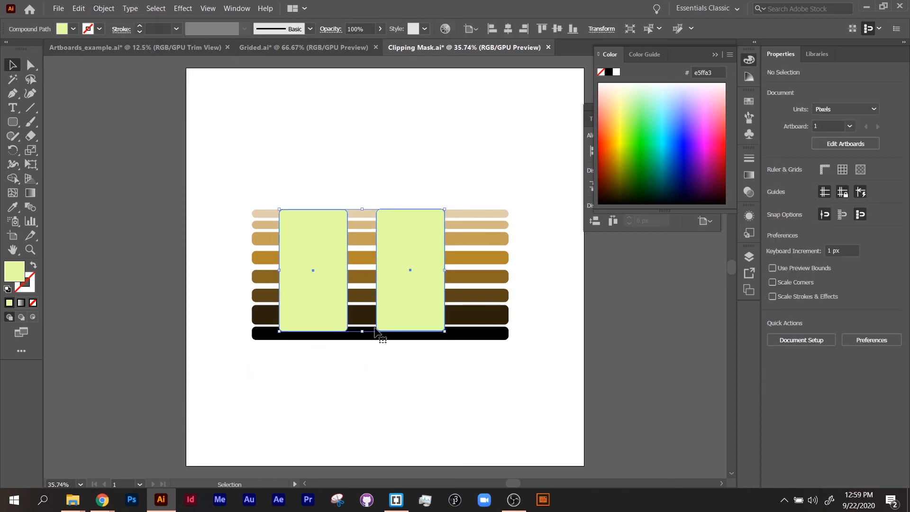
drag(219, 183, 544, 420)
right_click(399, 271)
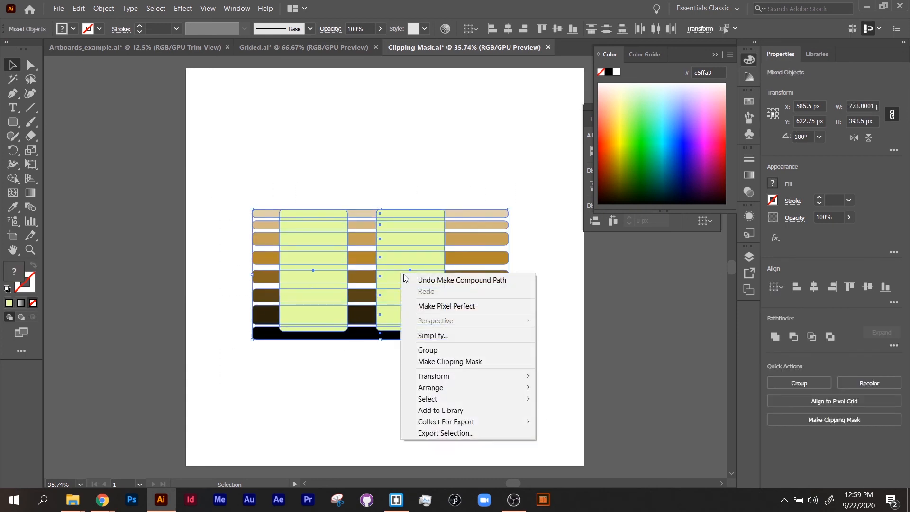
click(451, 361)
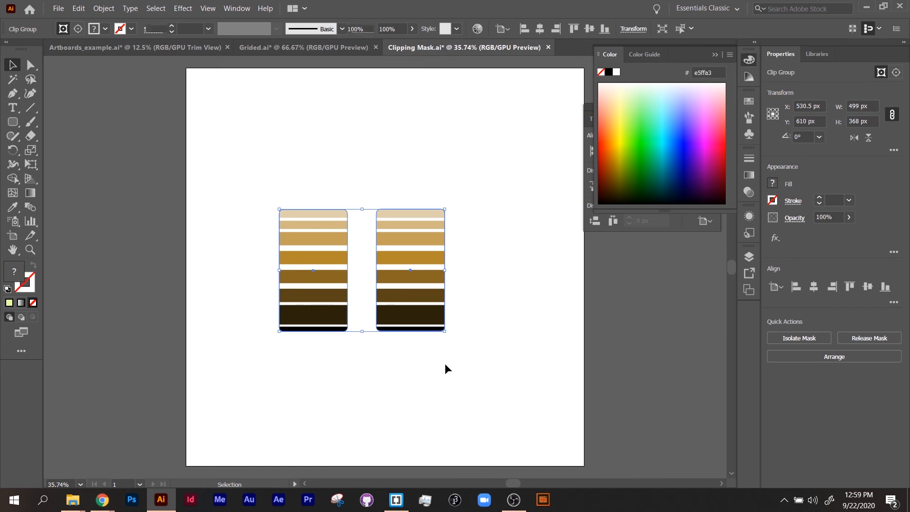
click(446, 359)
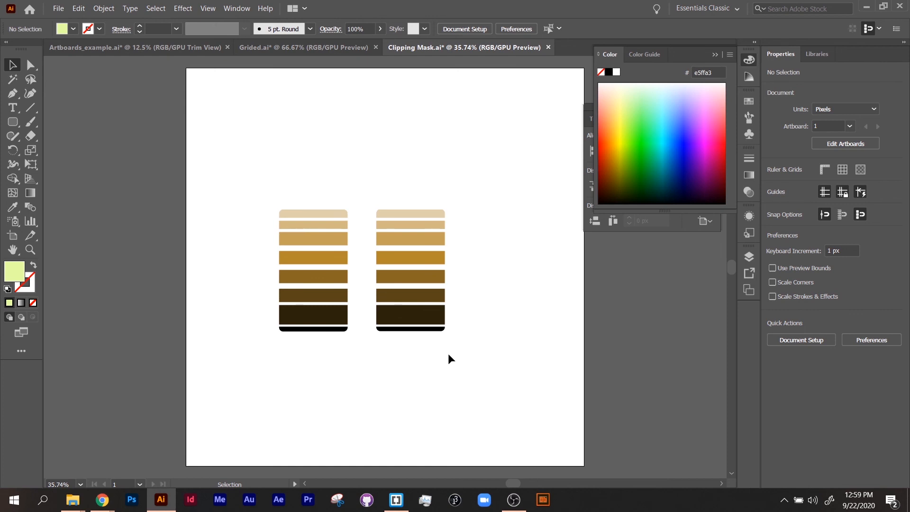
Step: Release the clipping mask of the striped rounded rectangles
click(426, 274)
right_click(420, 283)
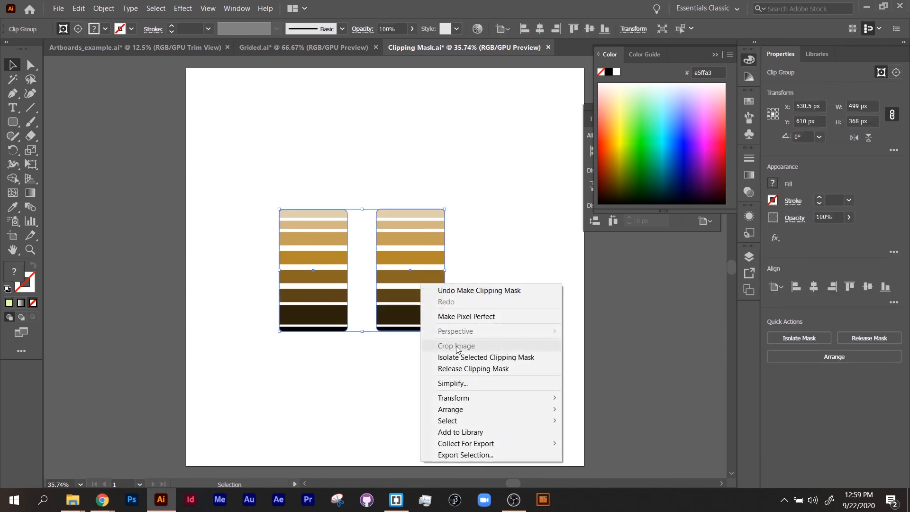
click(458, 369)
click(450, 378)
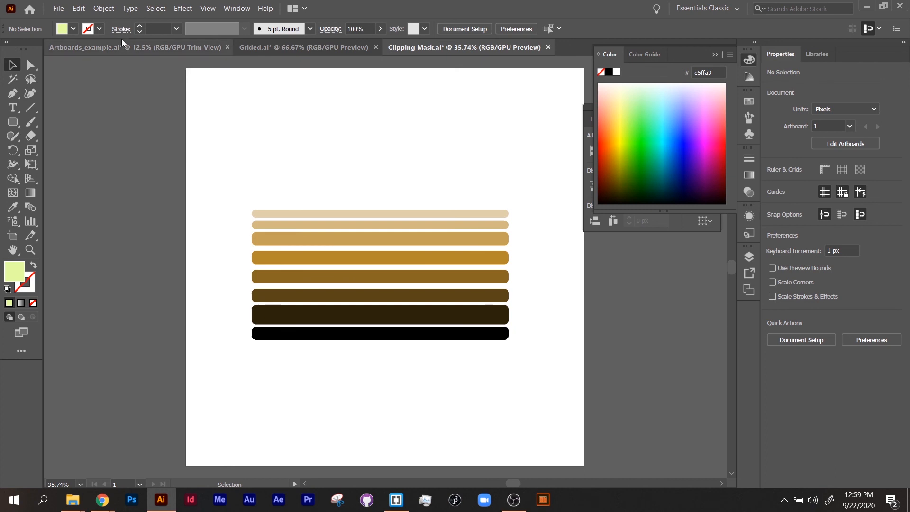
Step: Select all the stripes together with the rounded-rectangle compound path to apply a clipping mask again
click(109, 10)
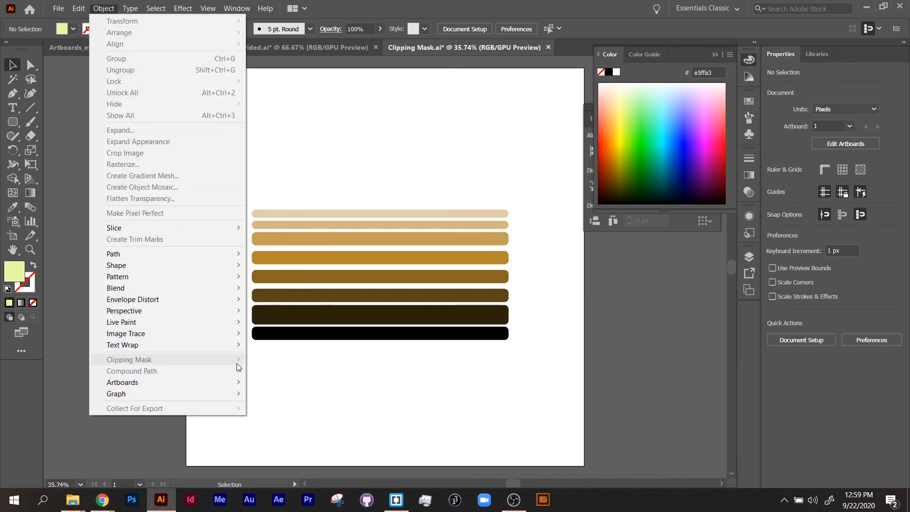
click(283, 147)
drag(283, 147, 585, 409)
click(104, 8)
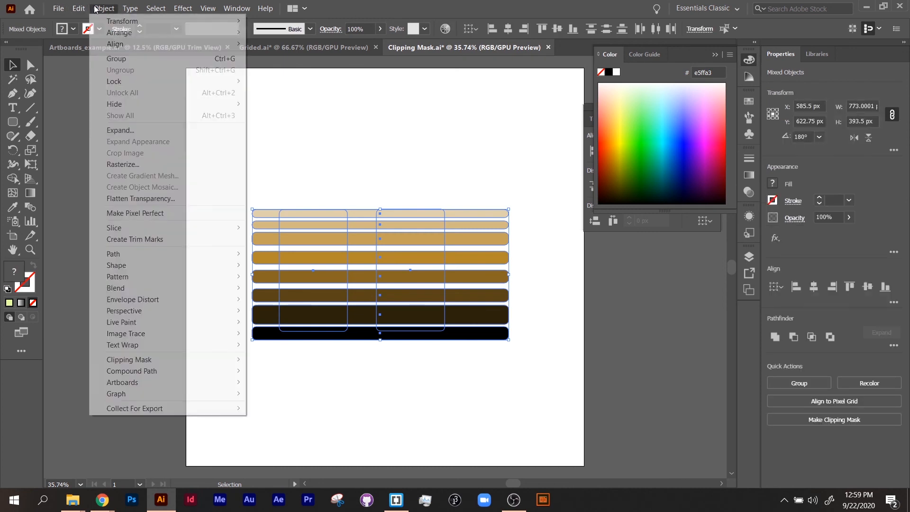